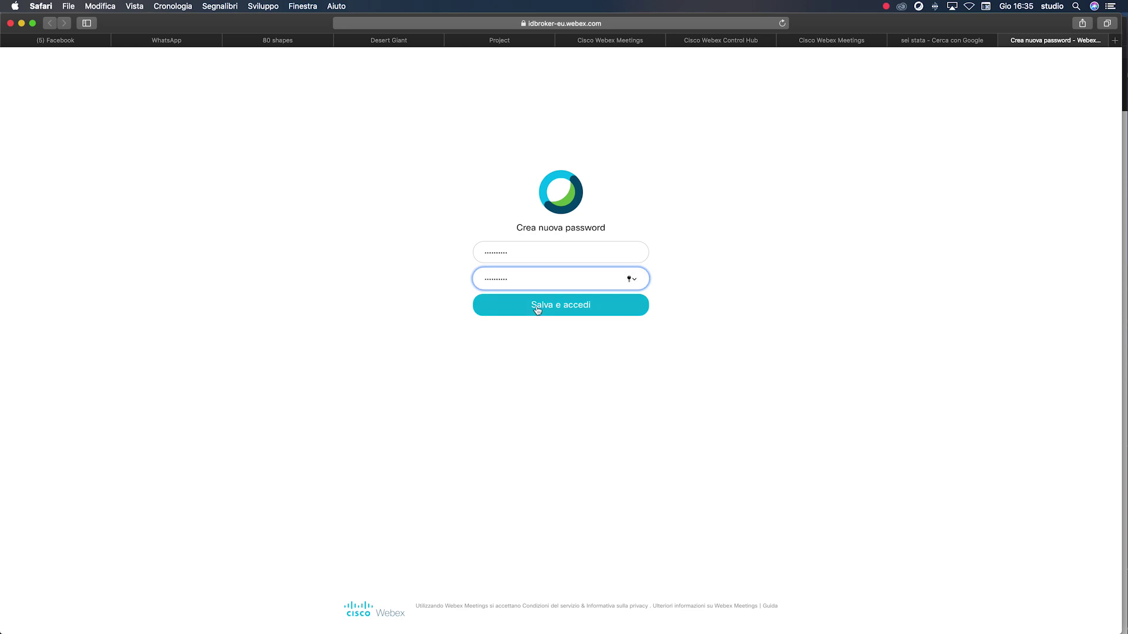
- Save the new Webex account password and decline storing it in the iCloud keychain
click(542, 310)
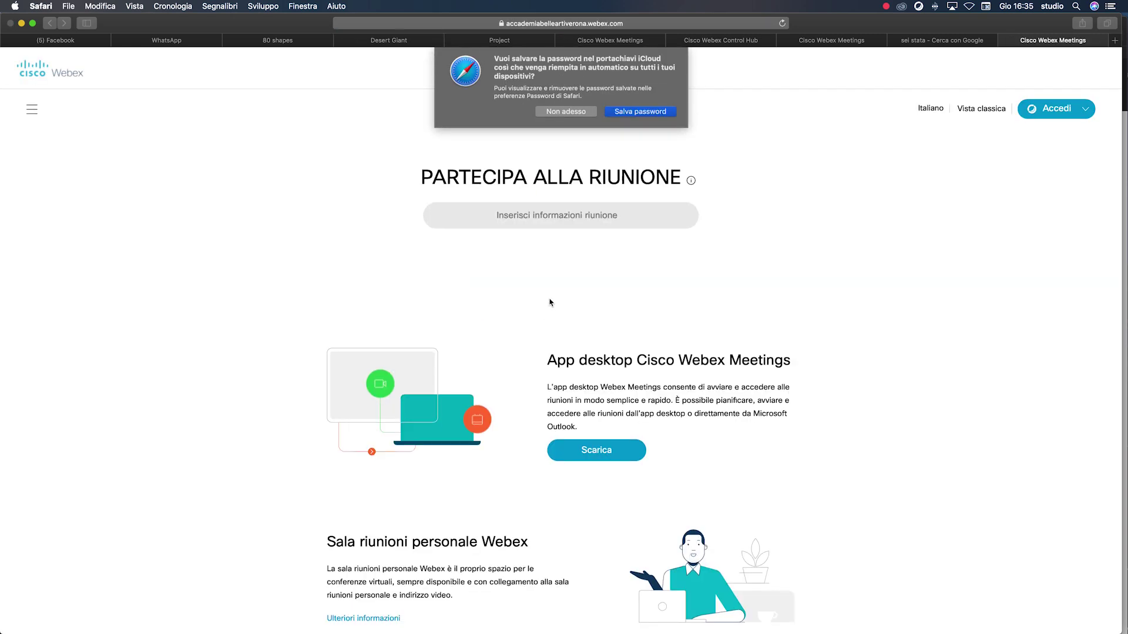
click(575, 112)
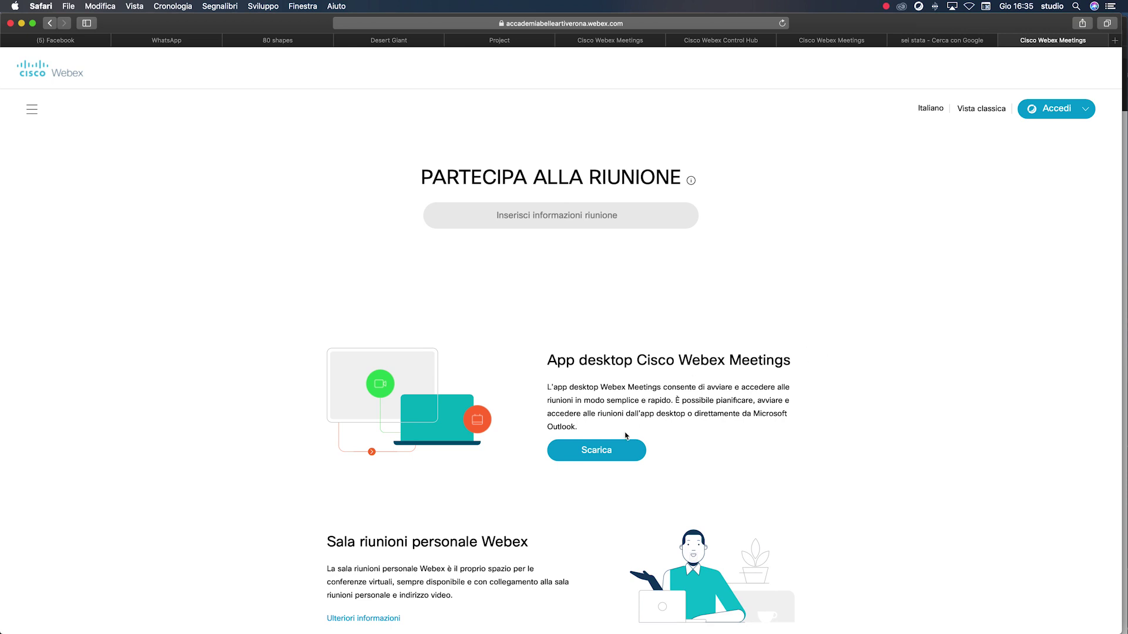
- Download the Cisco Webex Meetings desktop app, allowing downloads from accademiabelleartiverona.webex.com
click(597, 456)
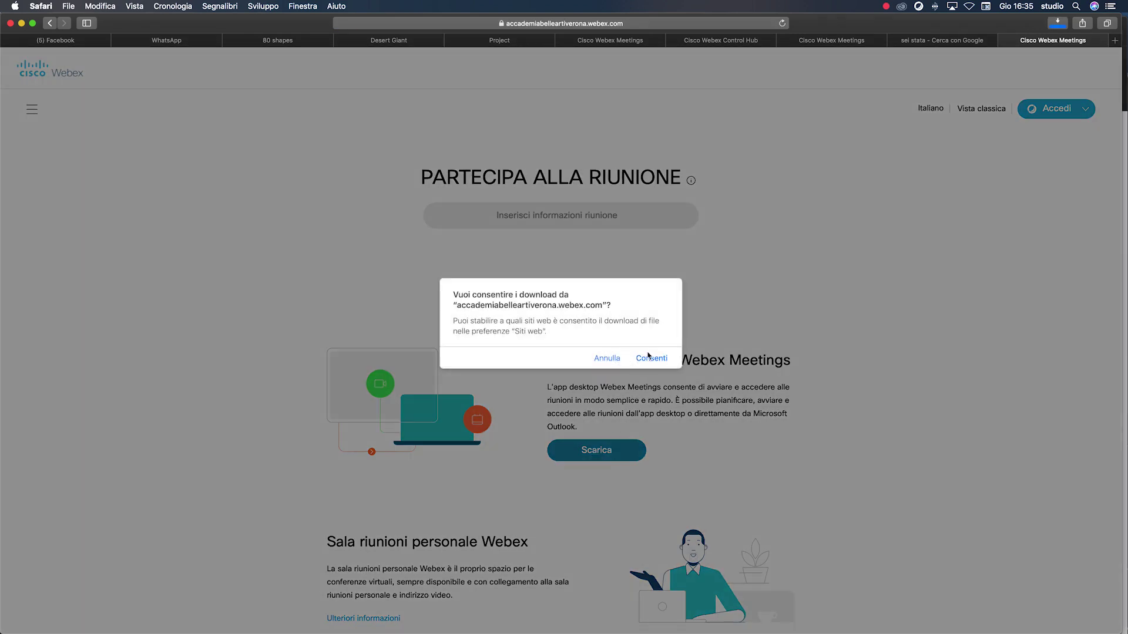
click(659, 360)
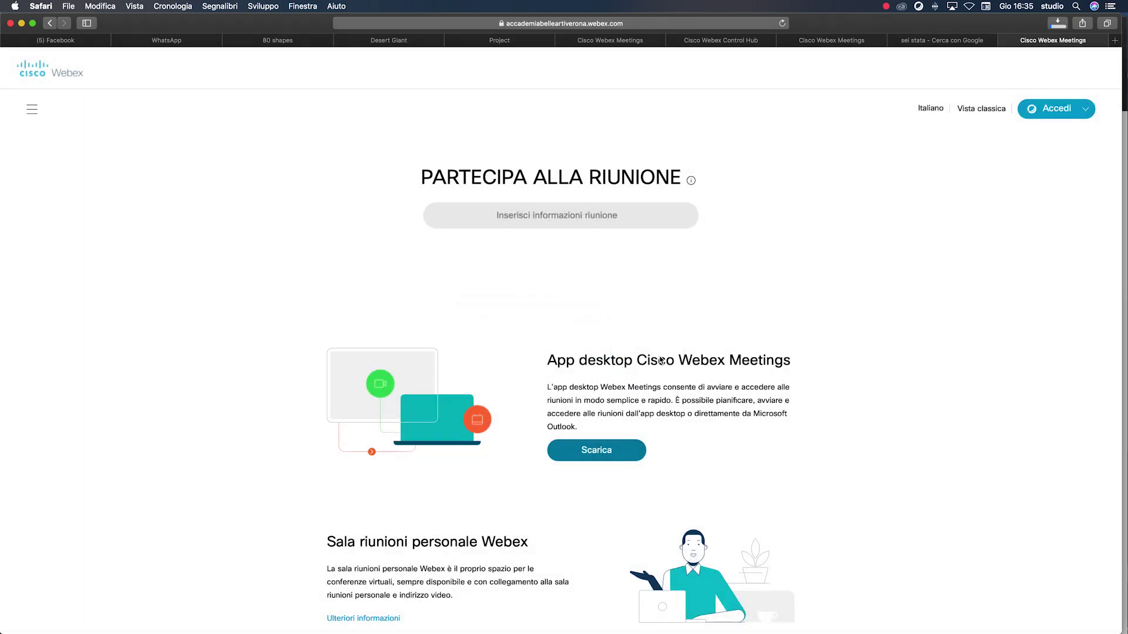
mouse_move(940, 622)
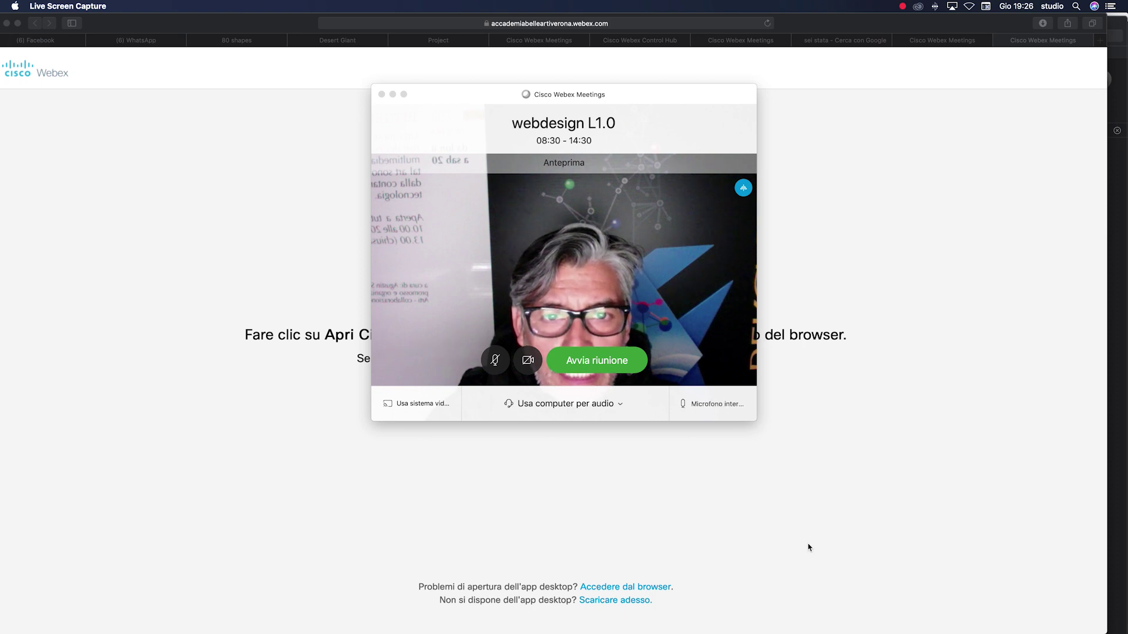
- Start the webdesign L1.0 meeting with computer audio and bring the Cisco Webex Meetings window to the front
click(607, 364)
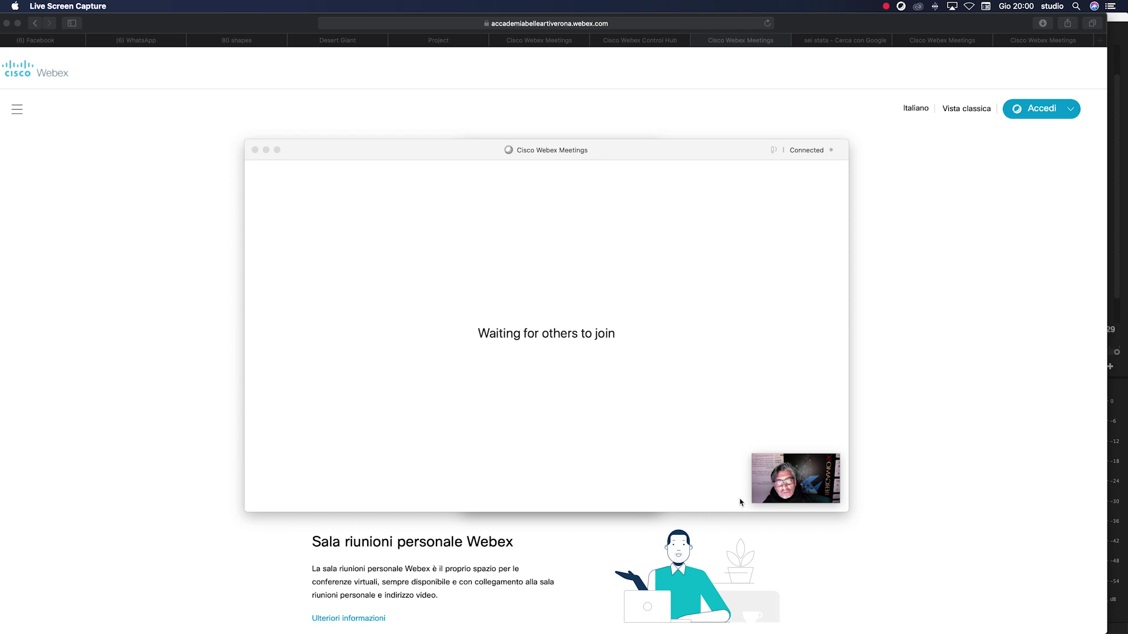
click(540, 315)
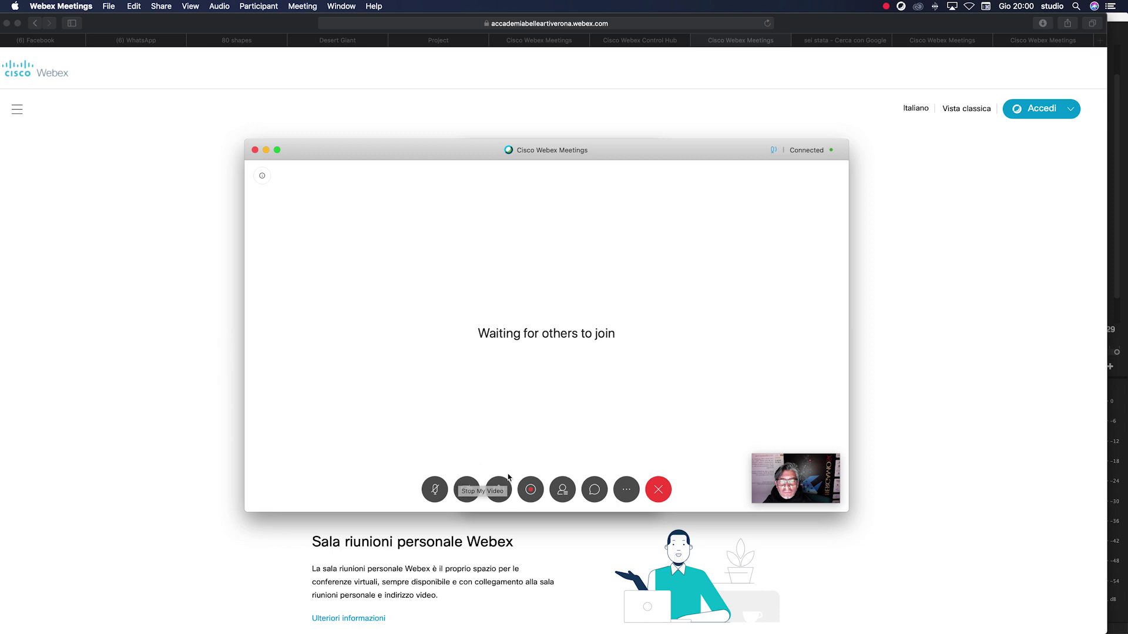
- Review the screen and application choices available for content sharing, and close the selection without sharing
click(498, 490)
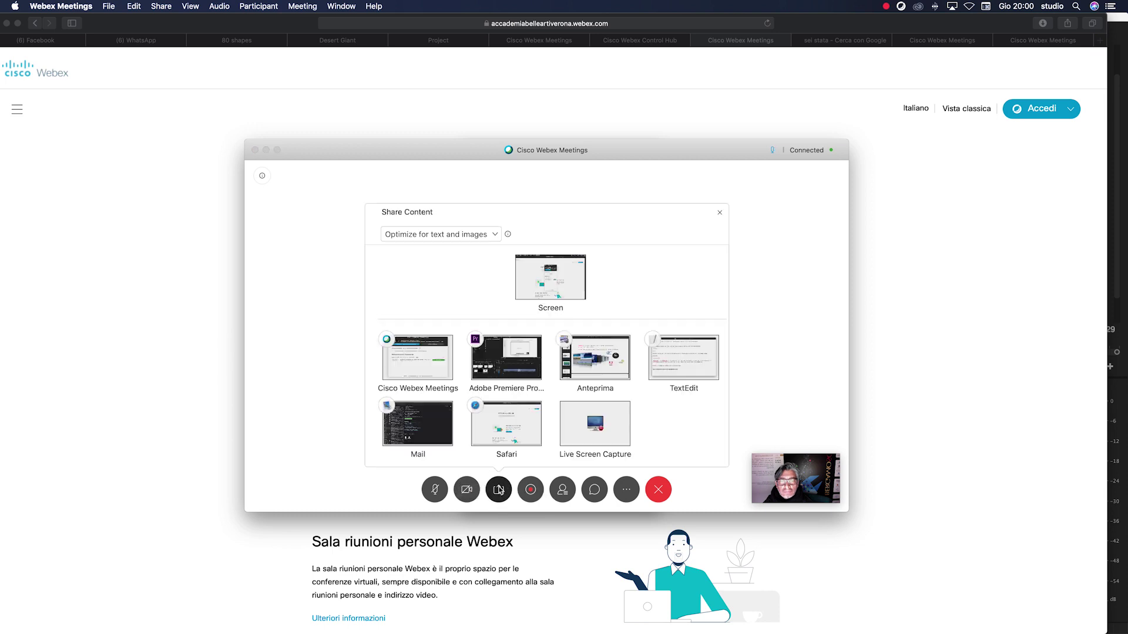
mouse_move(541, 289)
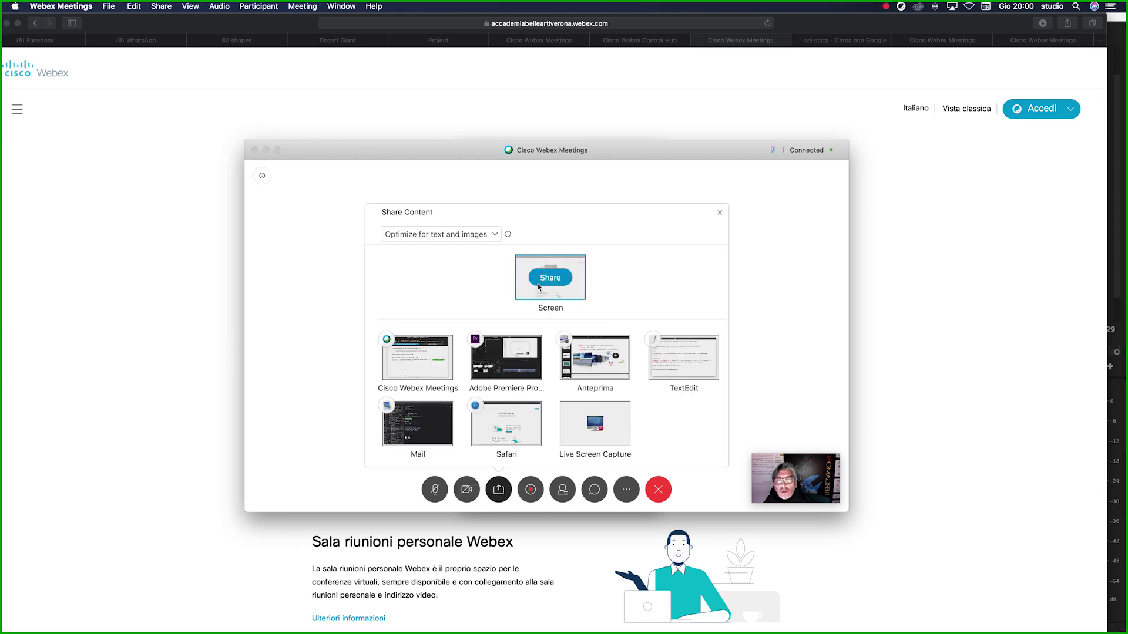
mouse_move(413, 345)
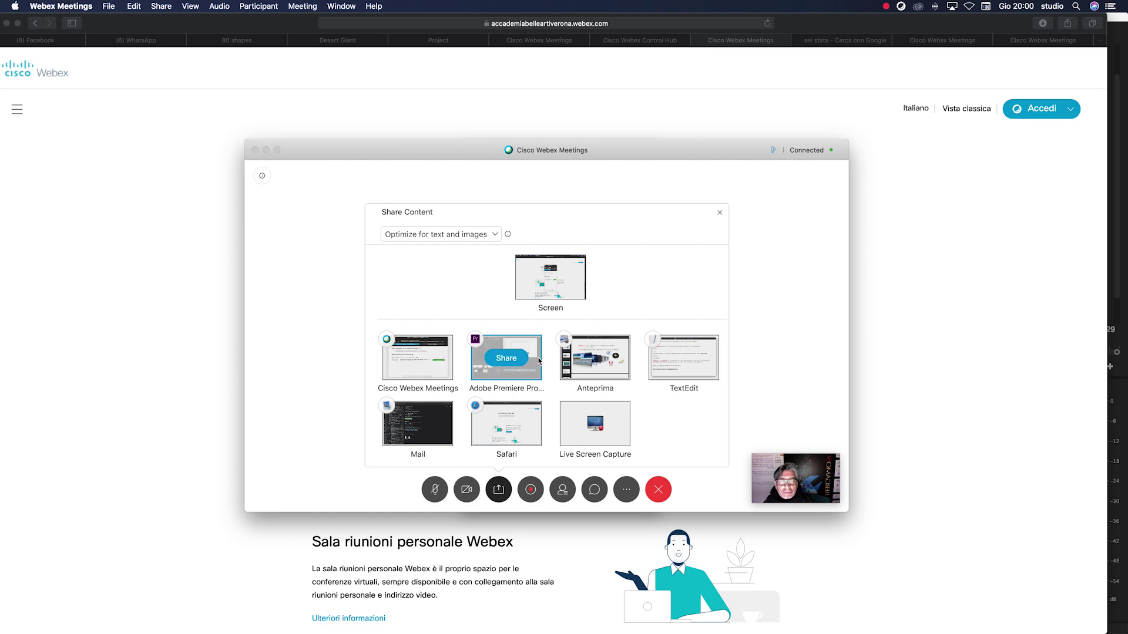
mouse_move(675, 364)
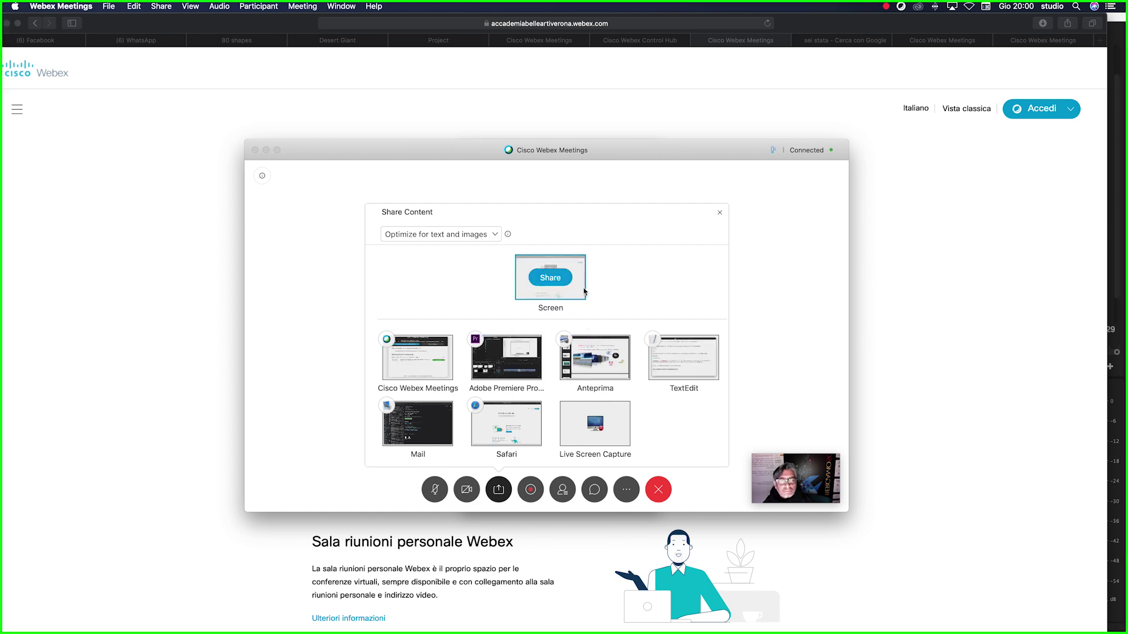
click(719, 214)
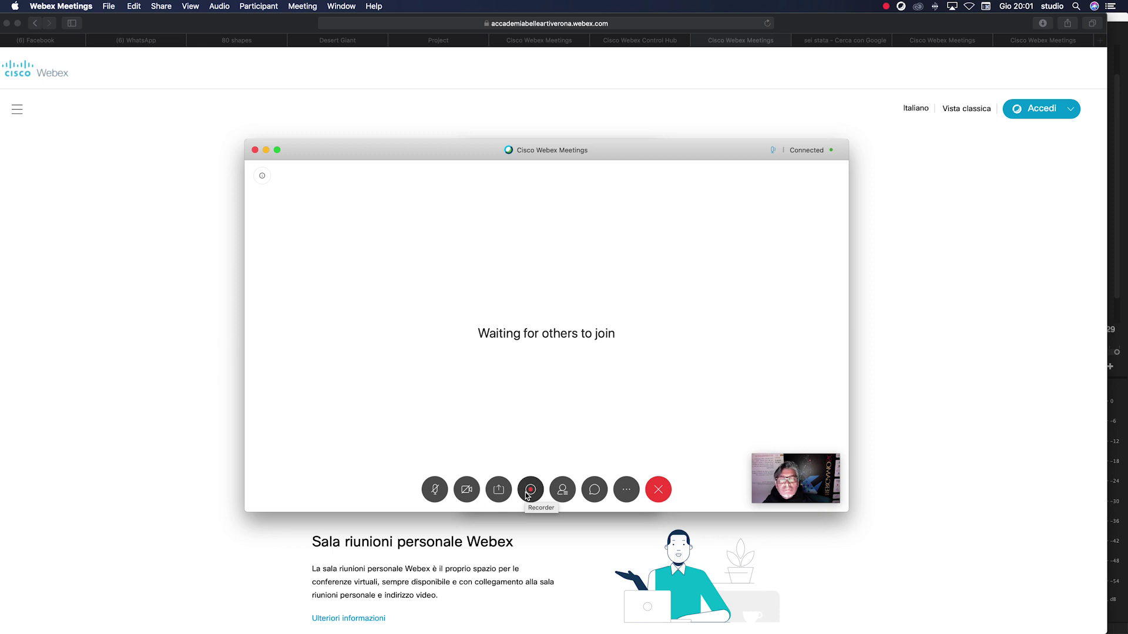
- View the meeting's participant list, and open the chat in a wider meeting window
click(562, 491)
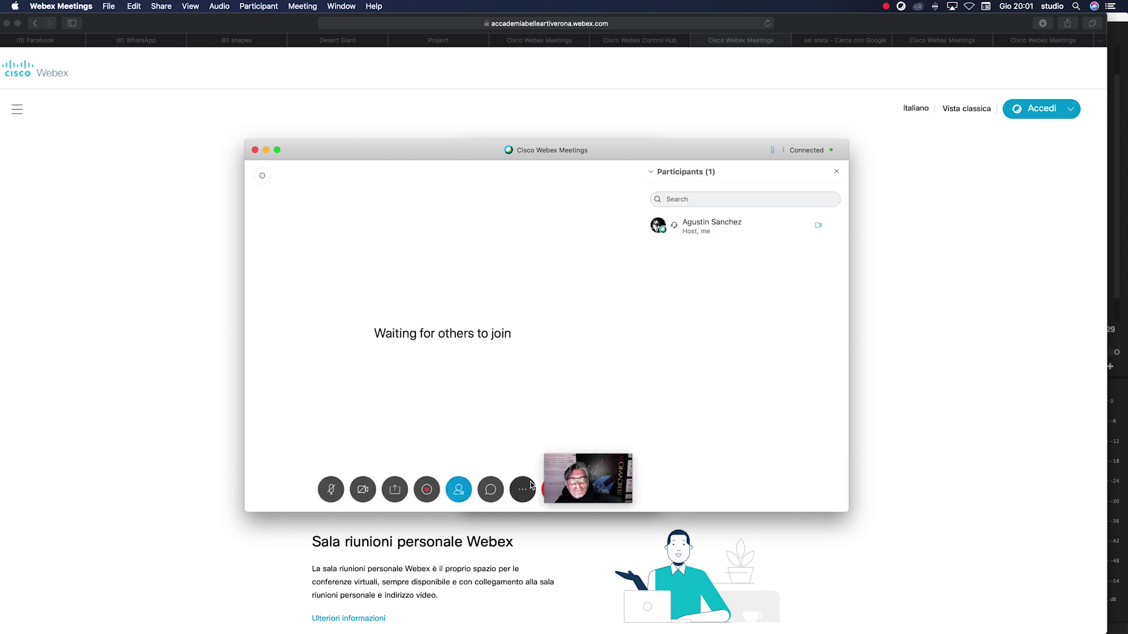
click(456, 491)
click(594, 489)
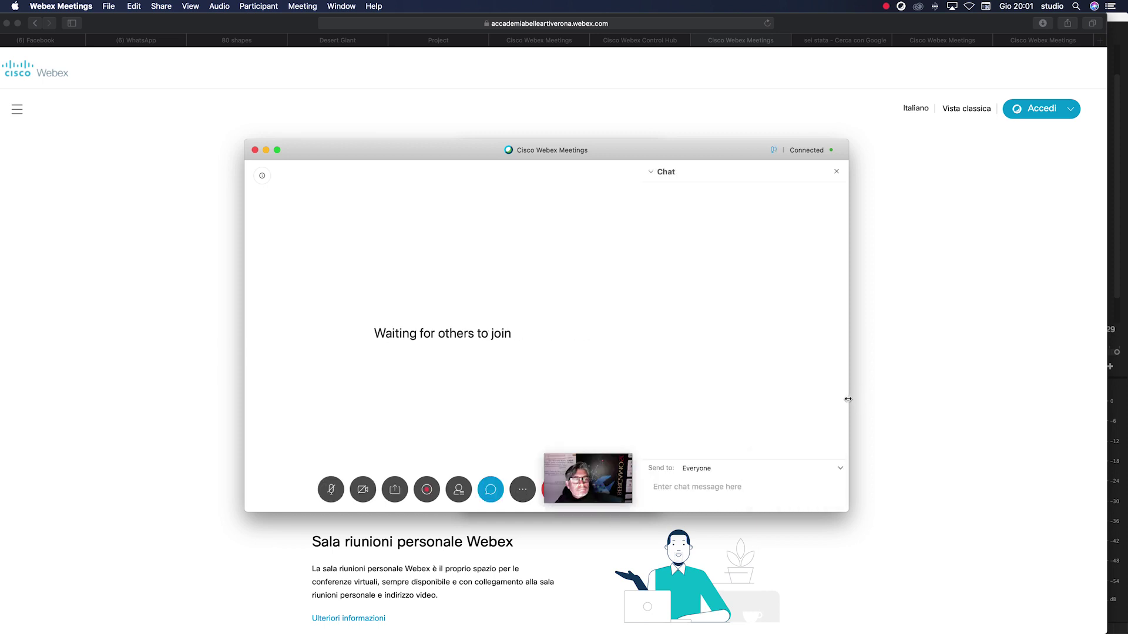
drag(847, 399, 980, 421)
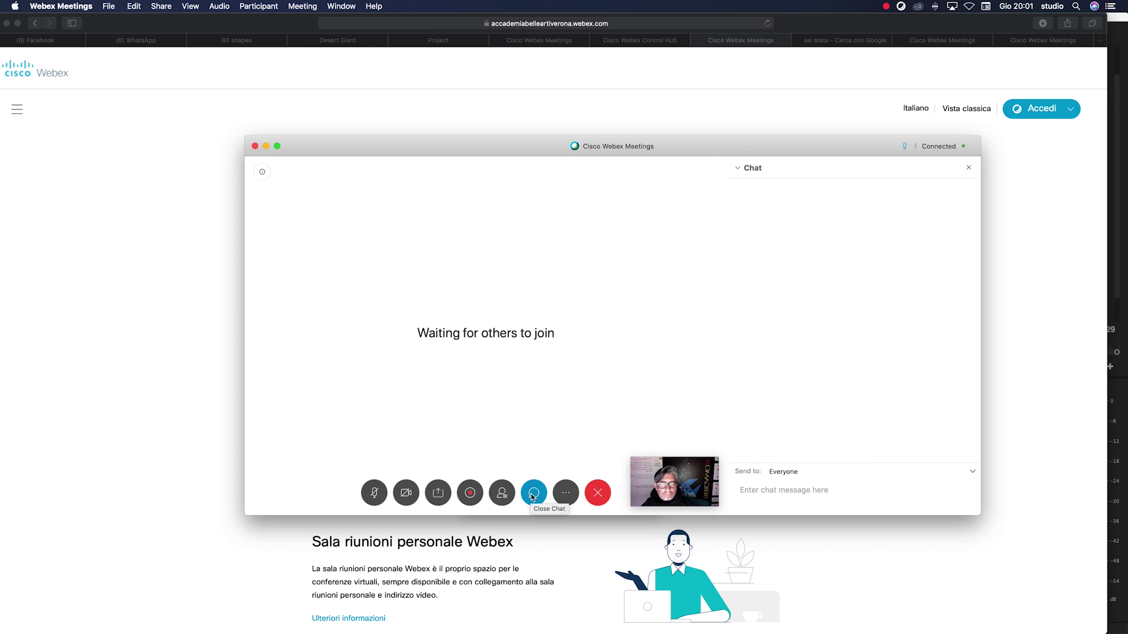
- Look at the Invite and Remind e-mail invitation form and close it without sending an invitation
click(568, 497)
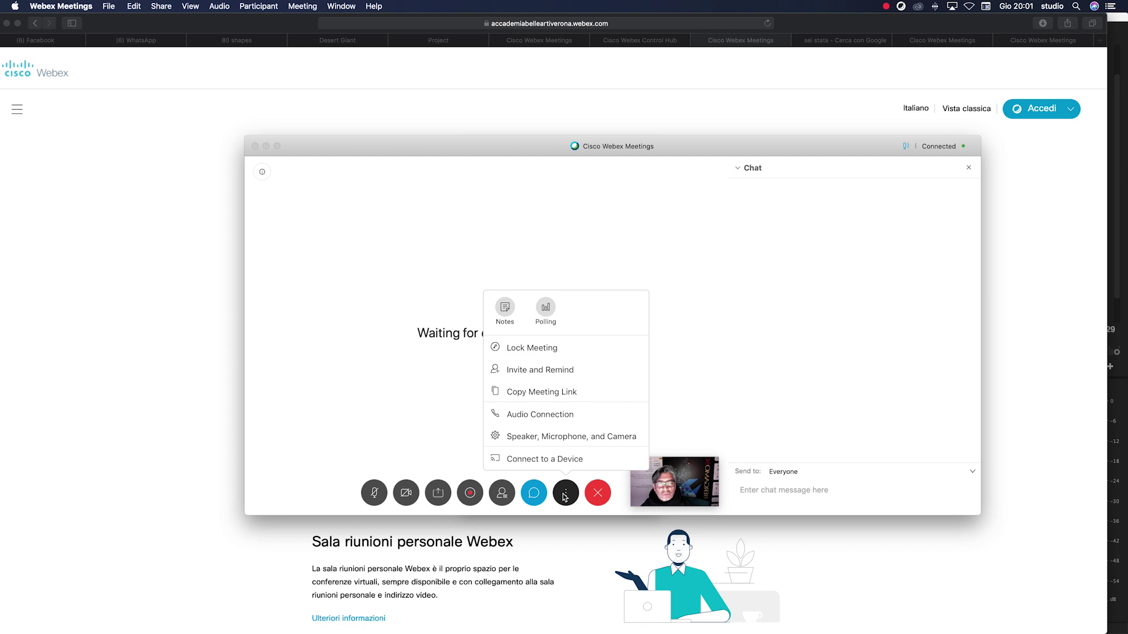
click(522, 371)
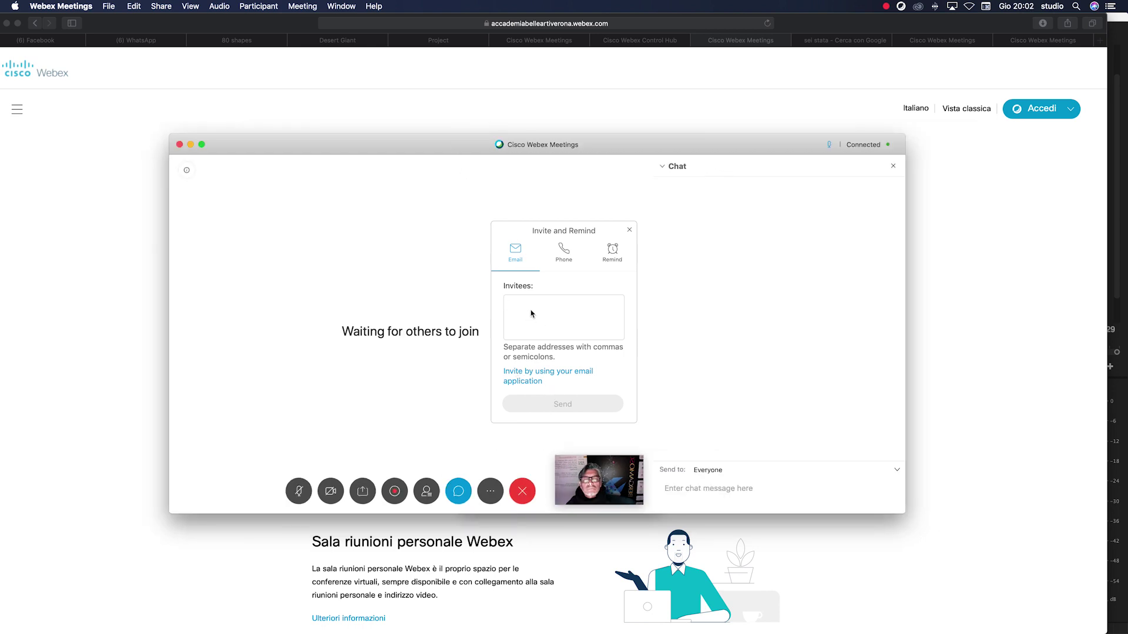
click(531, 314)
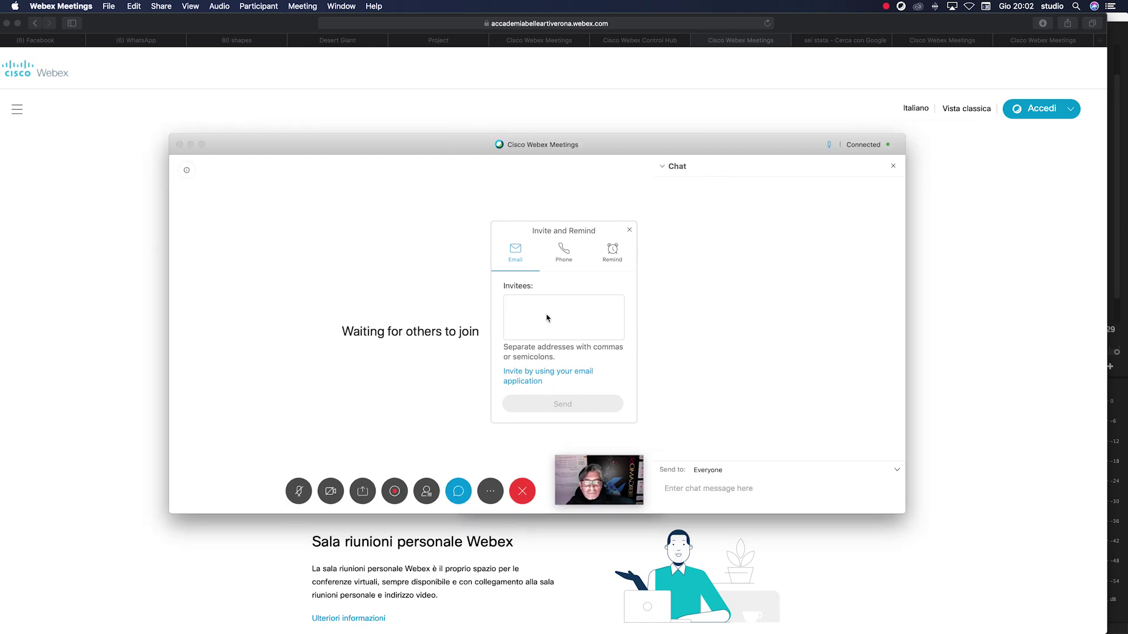
click(629, 230)
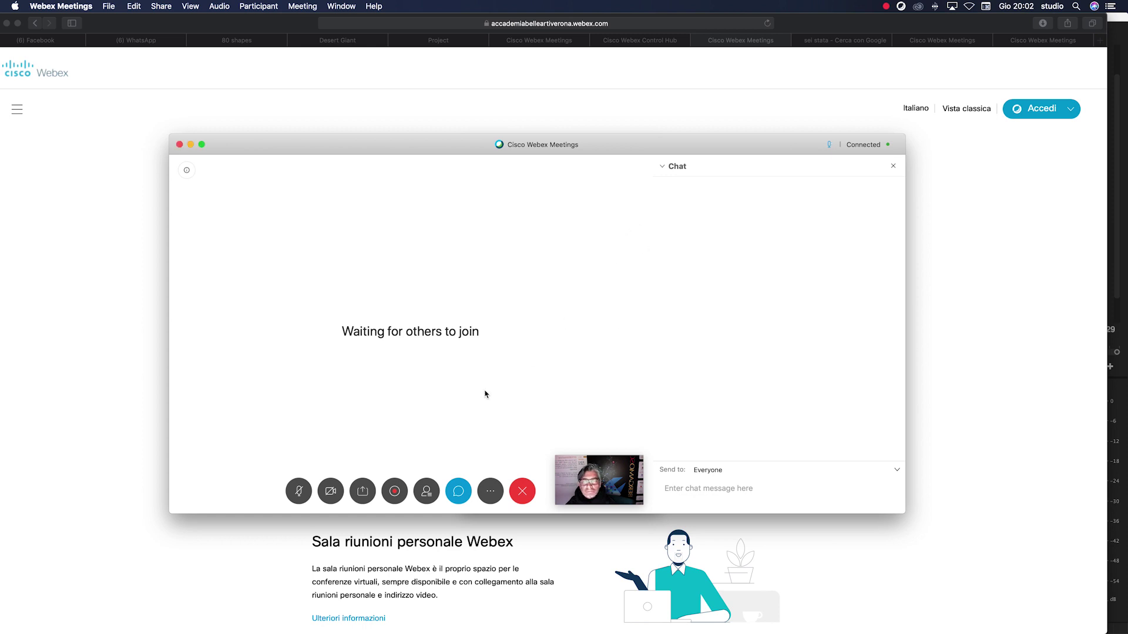
- Share the entire screen in the meeting, optimized for text and images, and reveal the sharing controls
click(363, 494)
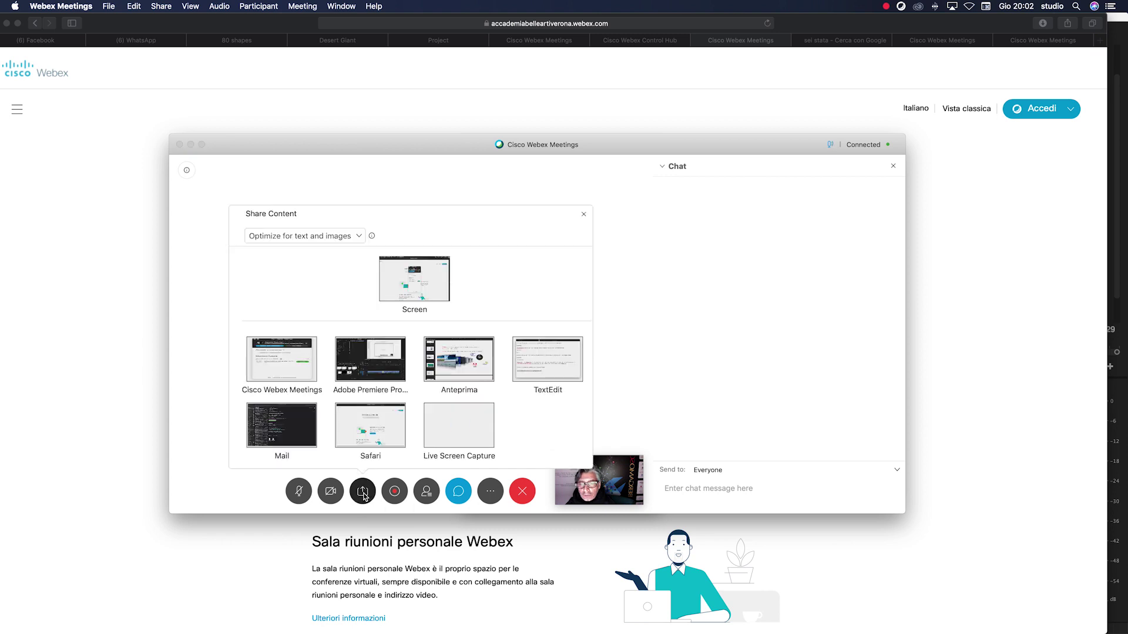
mouse_move(412, 292)
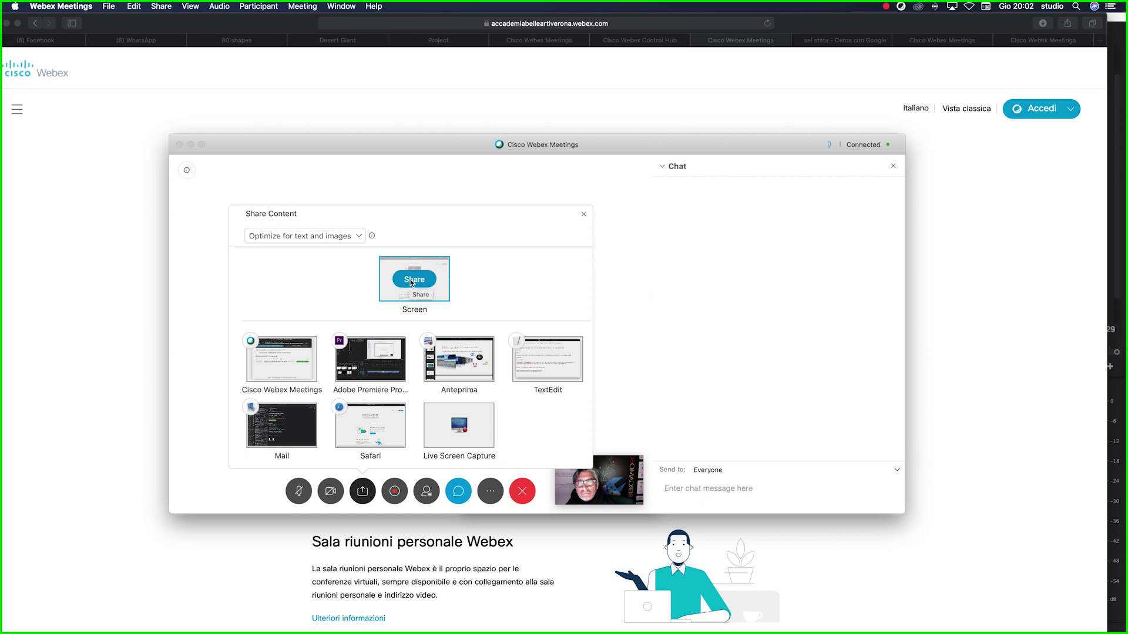
click(411, 280)
mouse_move(494, 597)
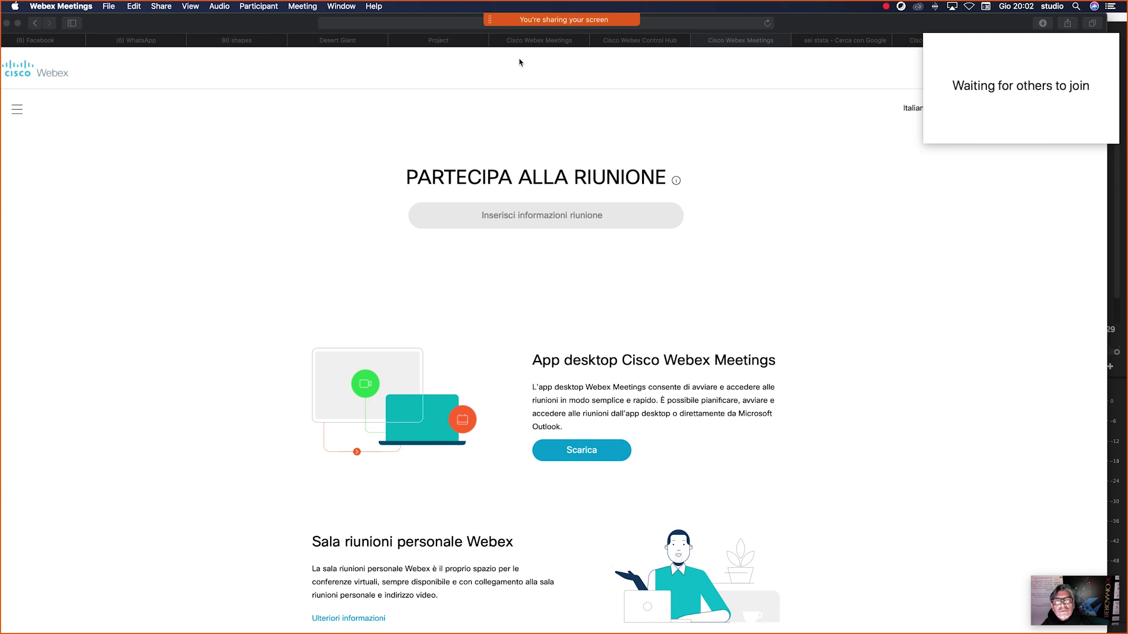
mouse_move(510, 22)
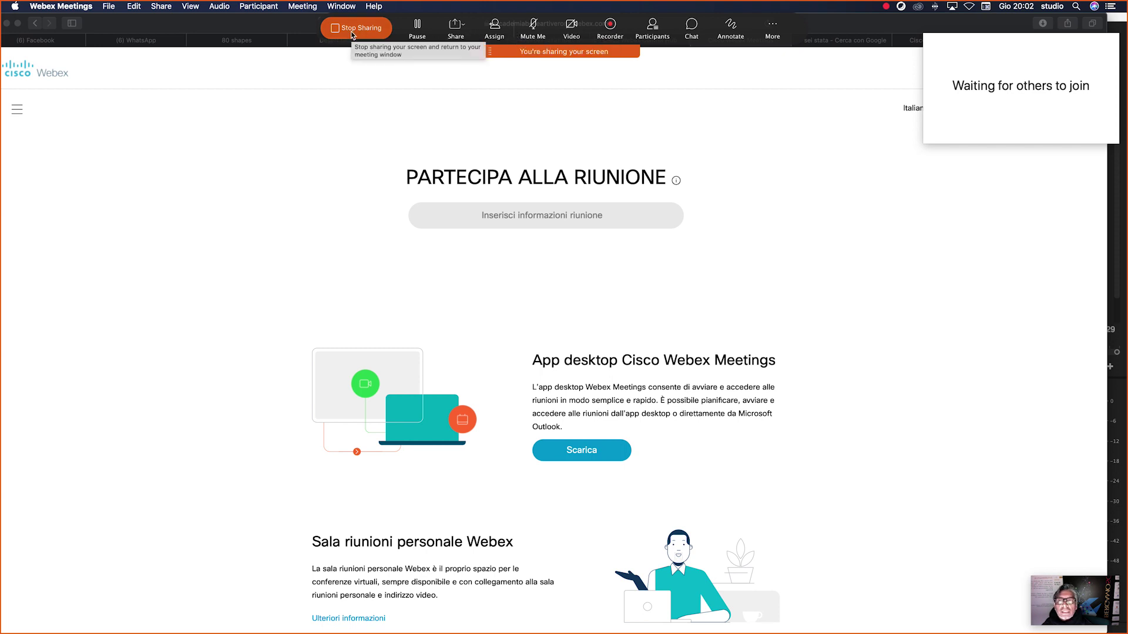
- Stop sharing the screen and end the meeting for all participants
click(640, 122)
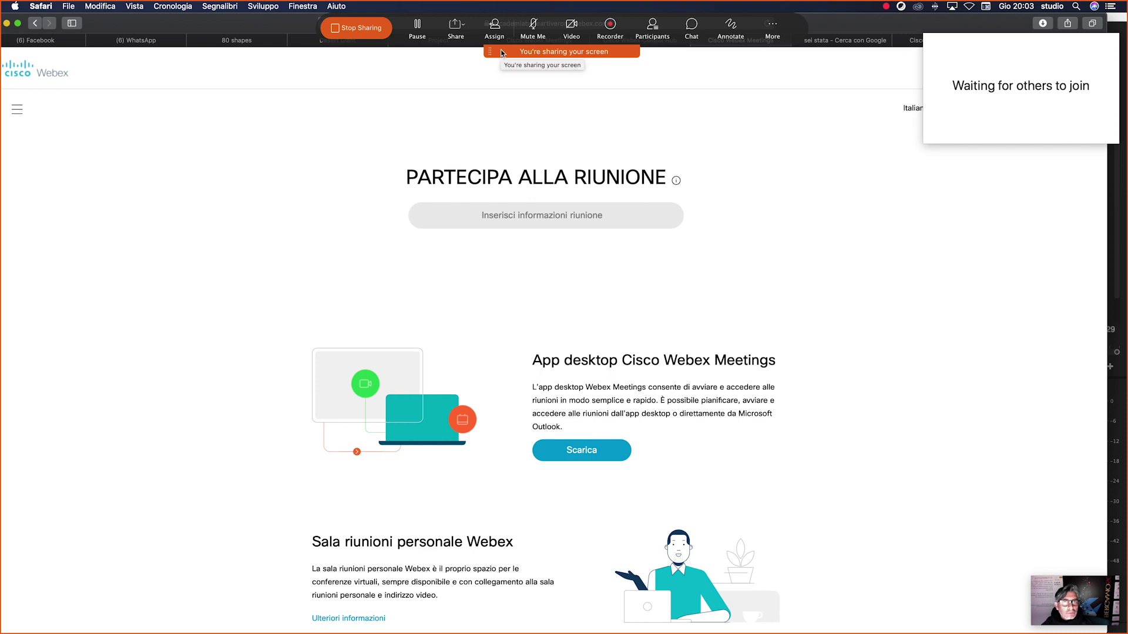
click(361, 29)
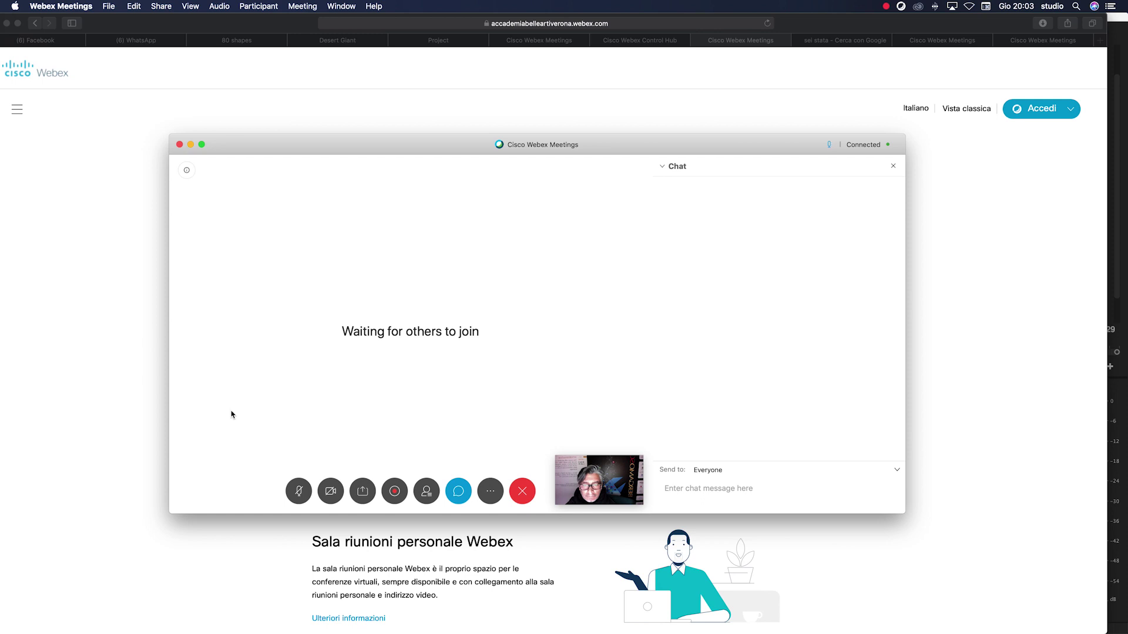
click(522, 491)
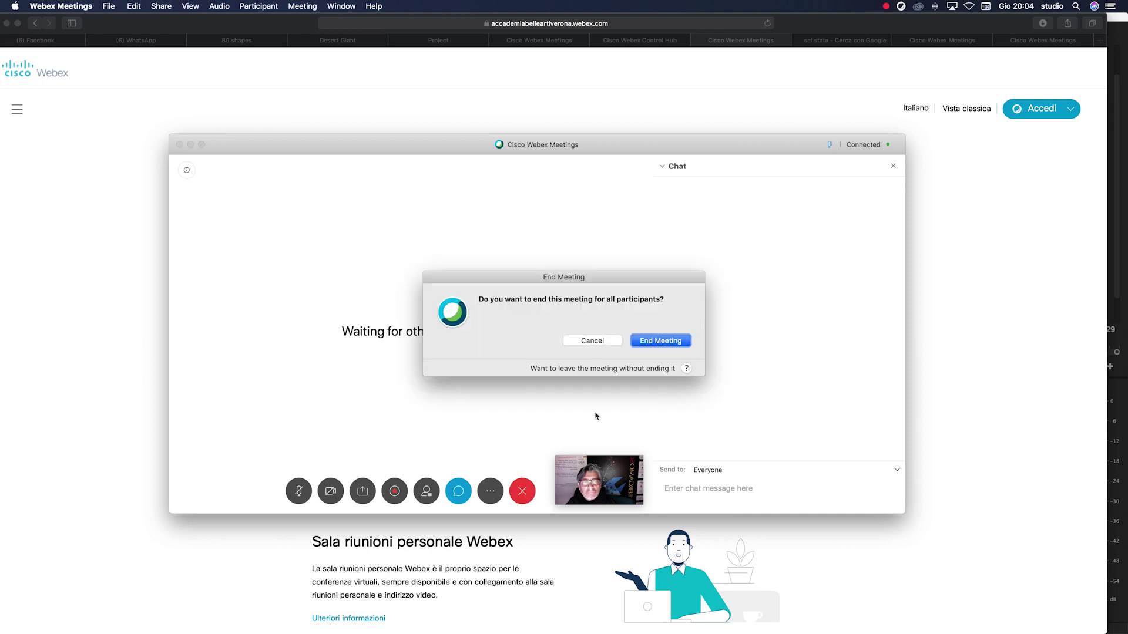
click(659, 342)
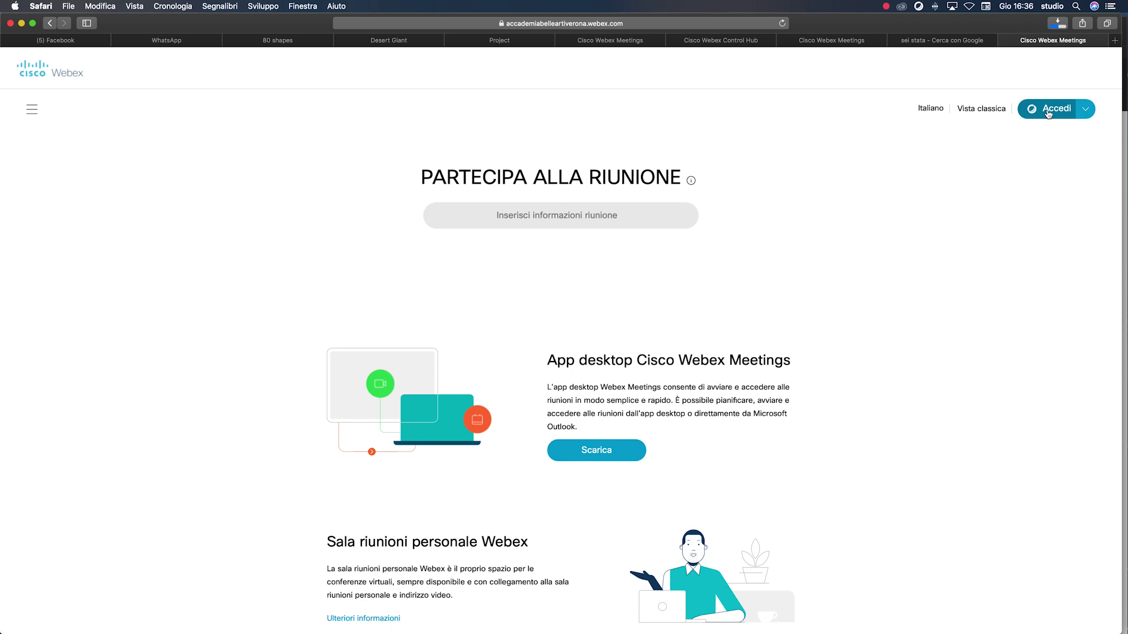
- Begin signing in to the Webex site, submitting the account e-mail address copied from the Webex activation message in Mail
click(1048, 114)
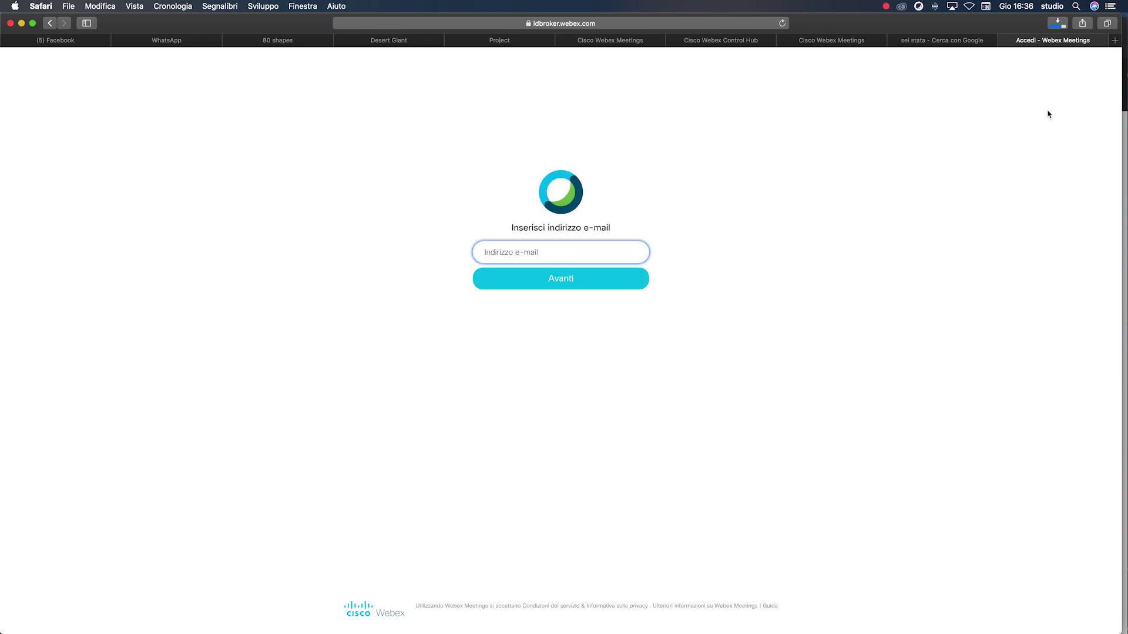
click(576, 251)
mouse_move(170, 614)
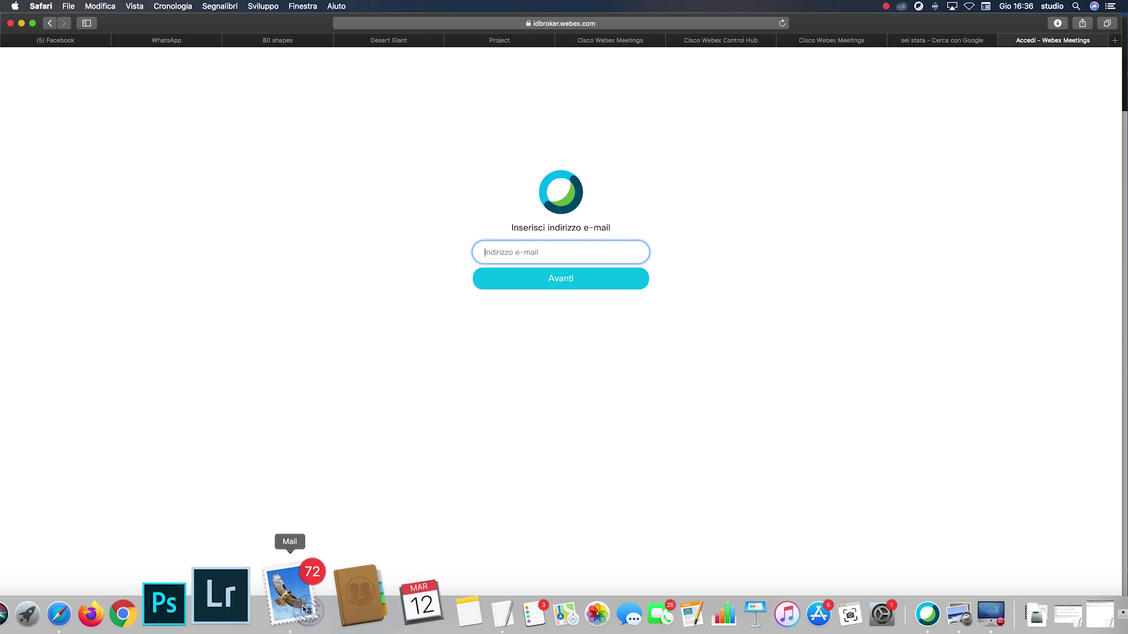
click(328, 599)
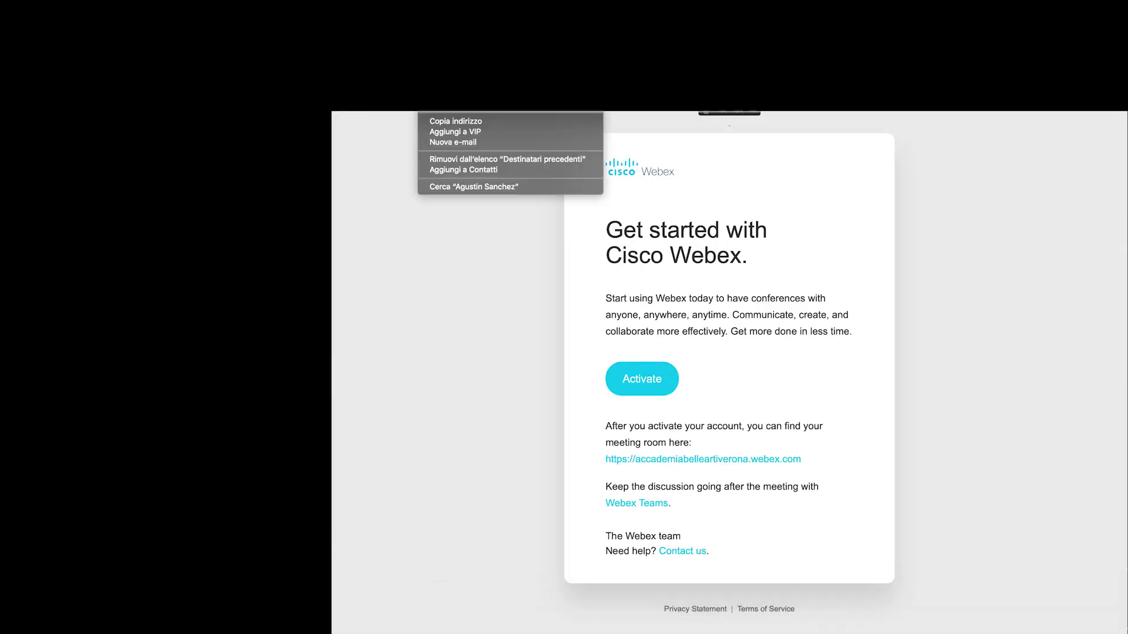
click(444, 121)
key(super+Tab)
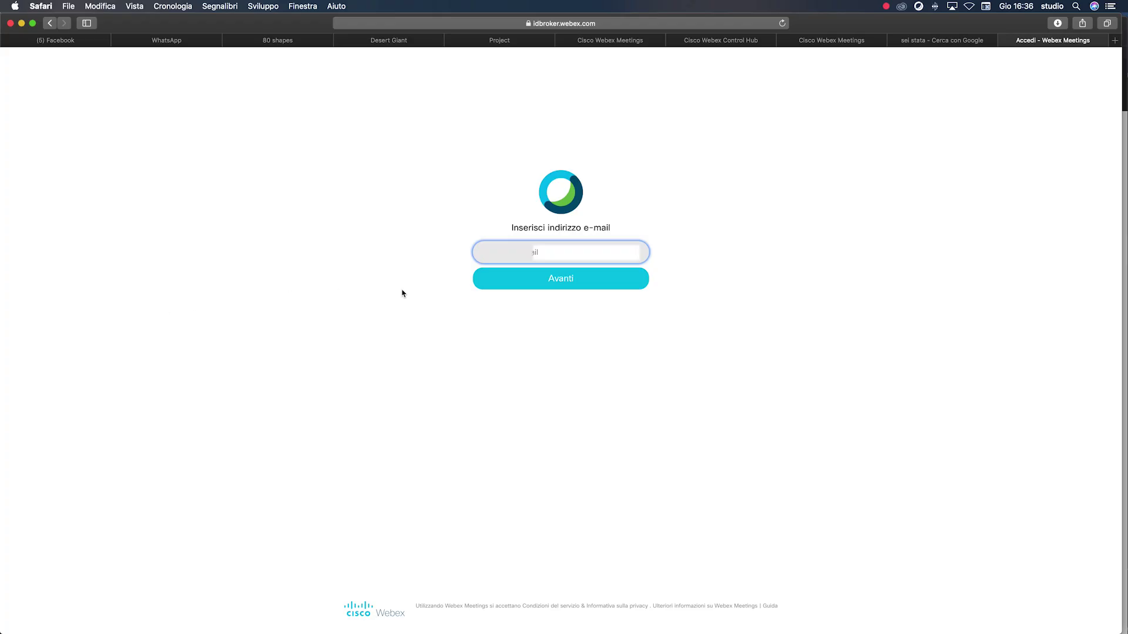
key(super+v)
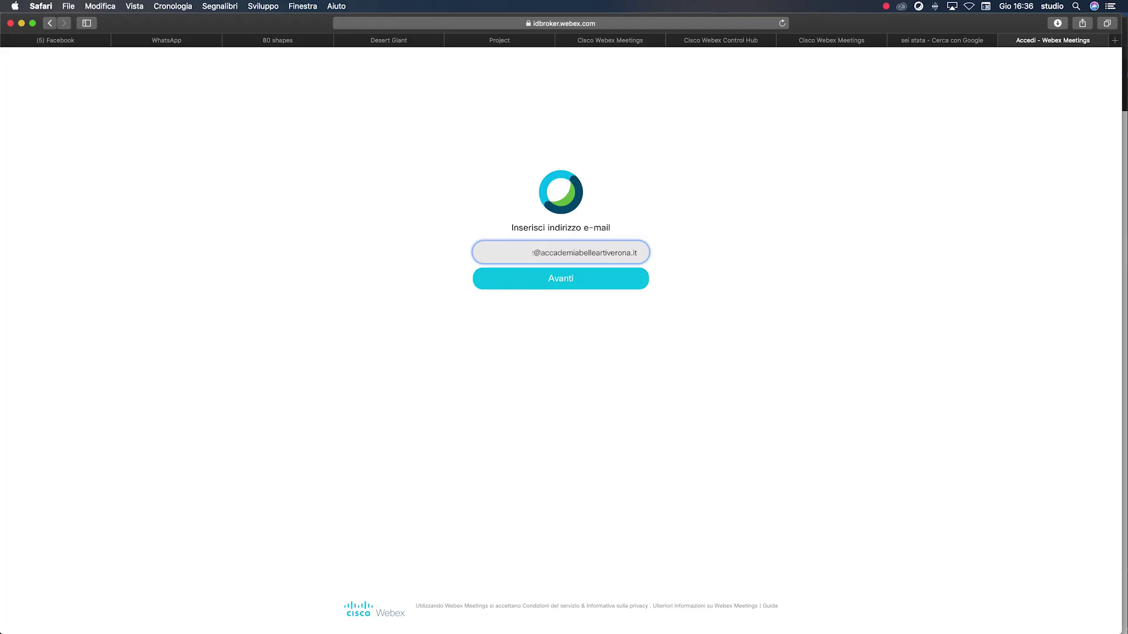
click(553, 283)
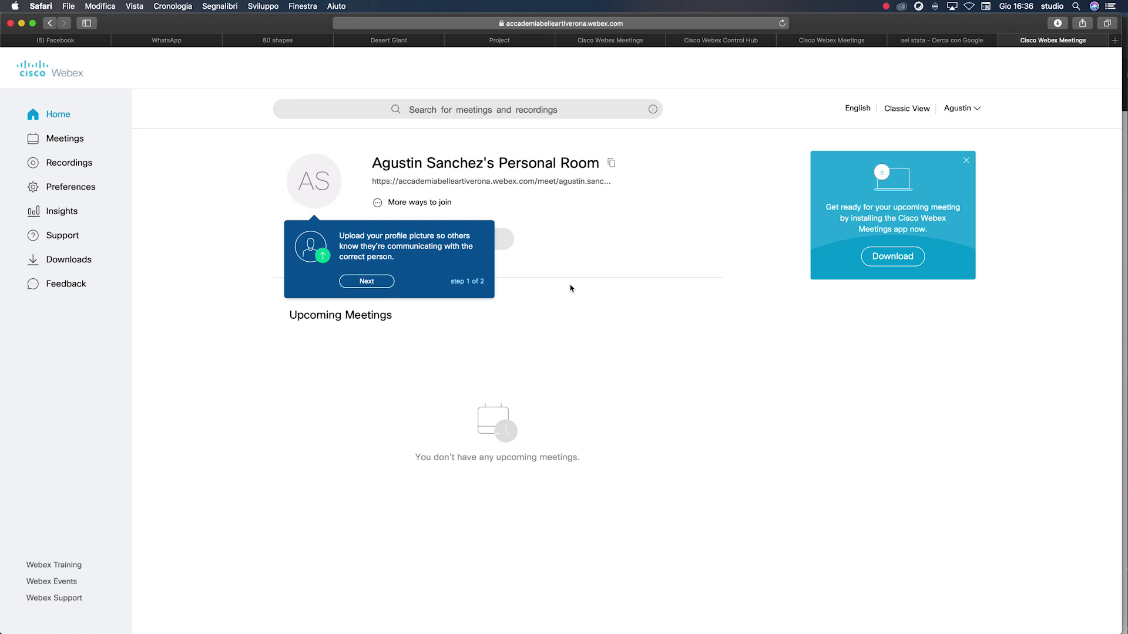
- Go through the two introductory tips about the profile picture and Personal Room link, and dismiss them
mouse_move(316, 191)
click(369, 283)
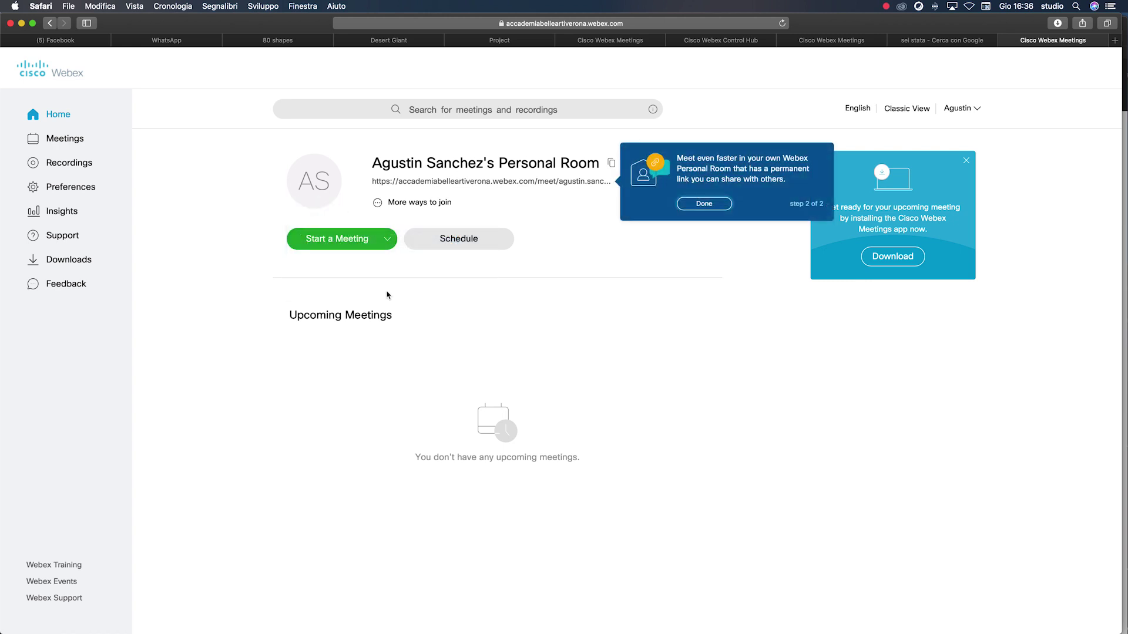
click(436, 183)
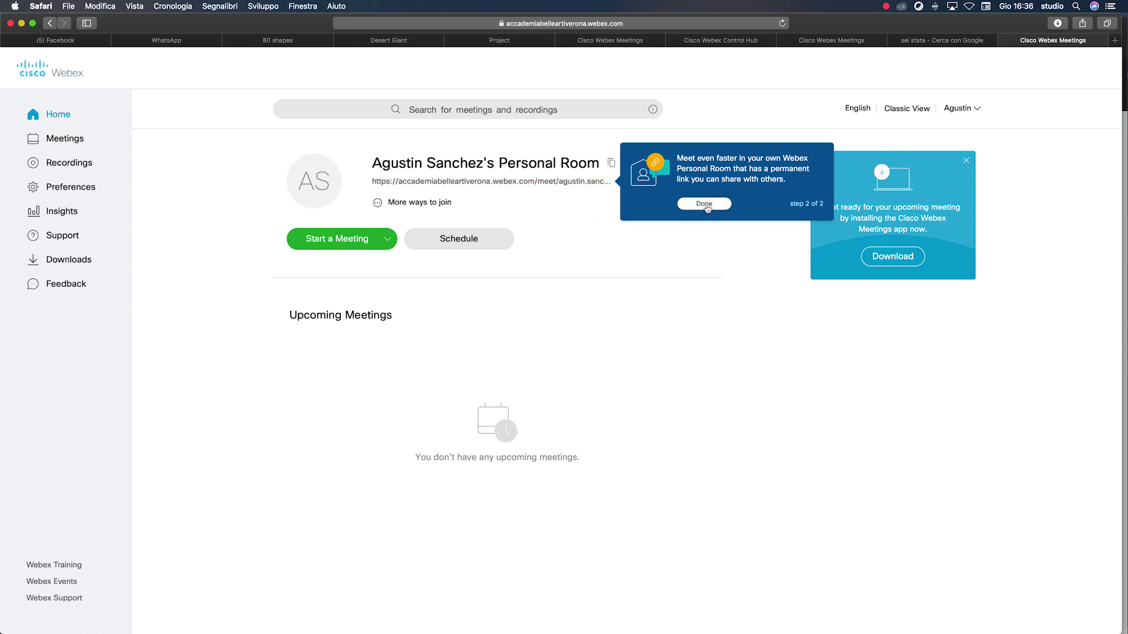
click(706, 206)
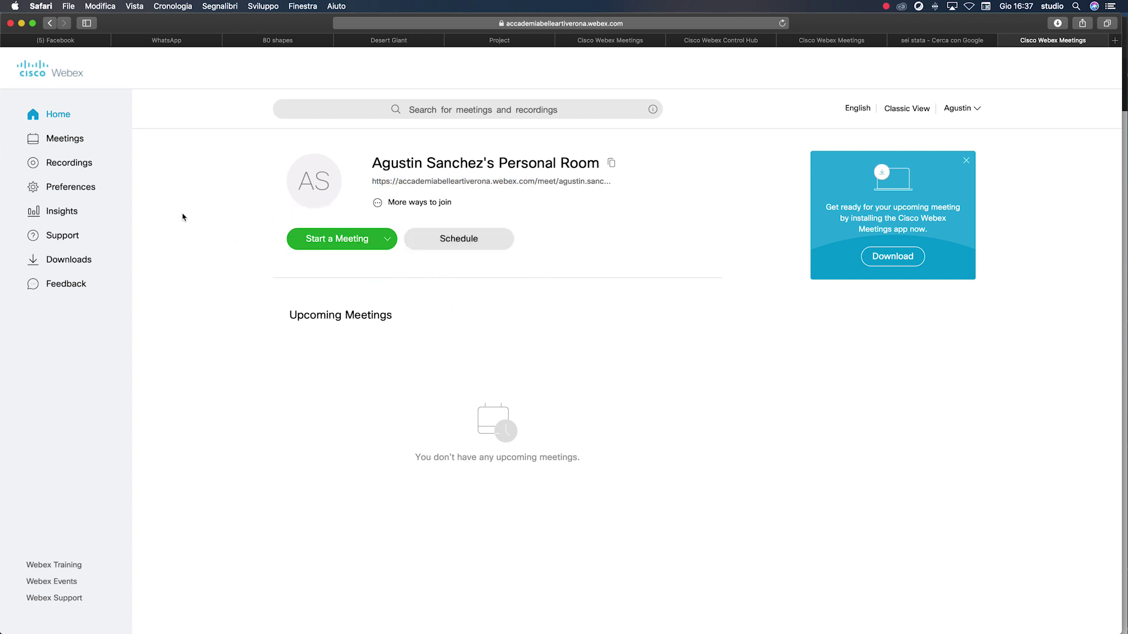
- Set the Webex site preferences to language Italiano and region Italy, and save them
click(72, 188)
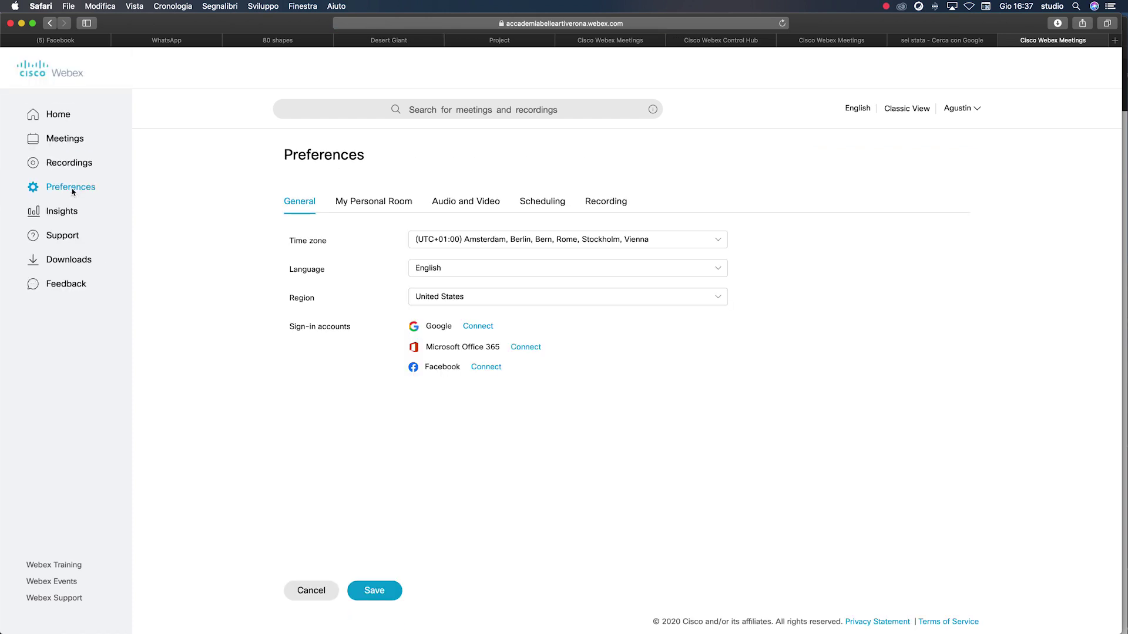
click(446, 270)
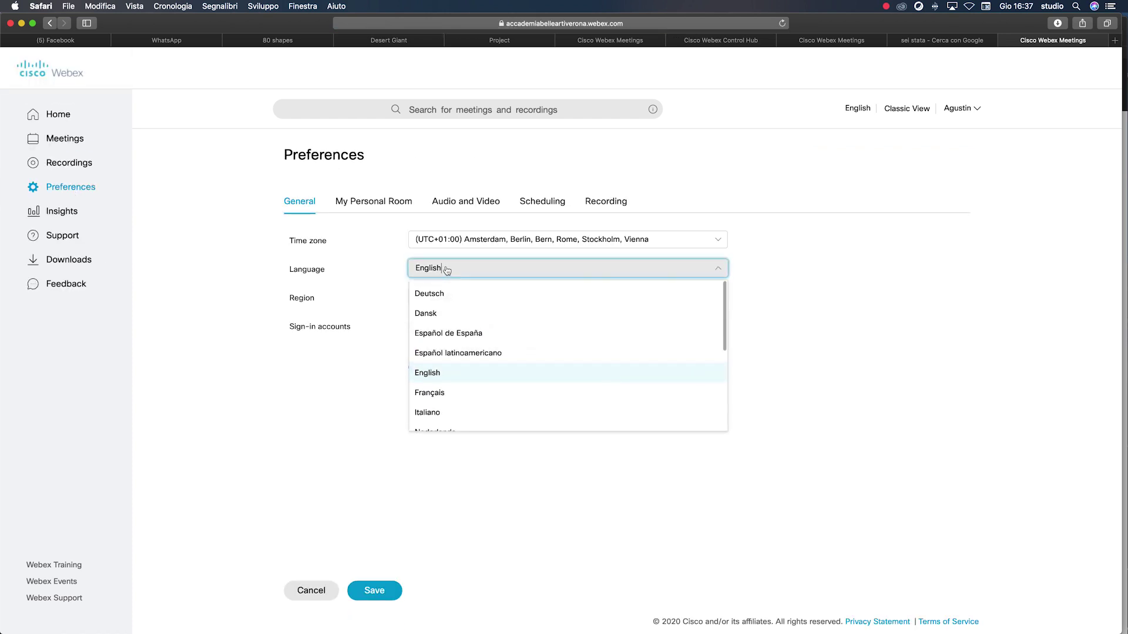
click(408, 269)
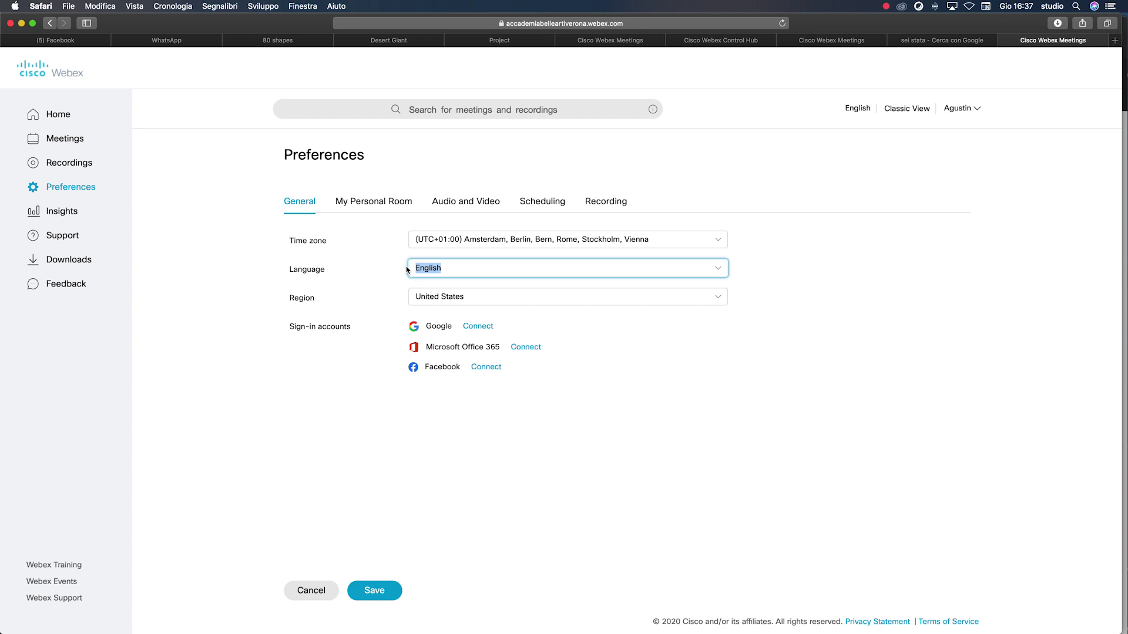
text(Ita)
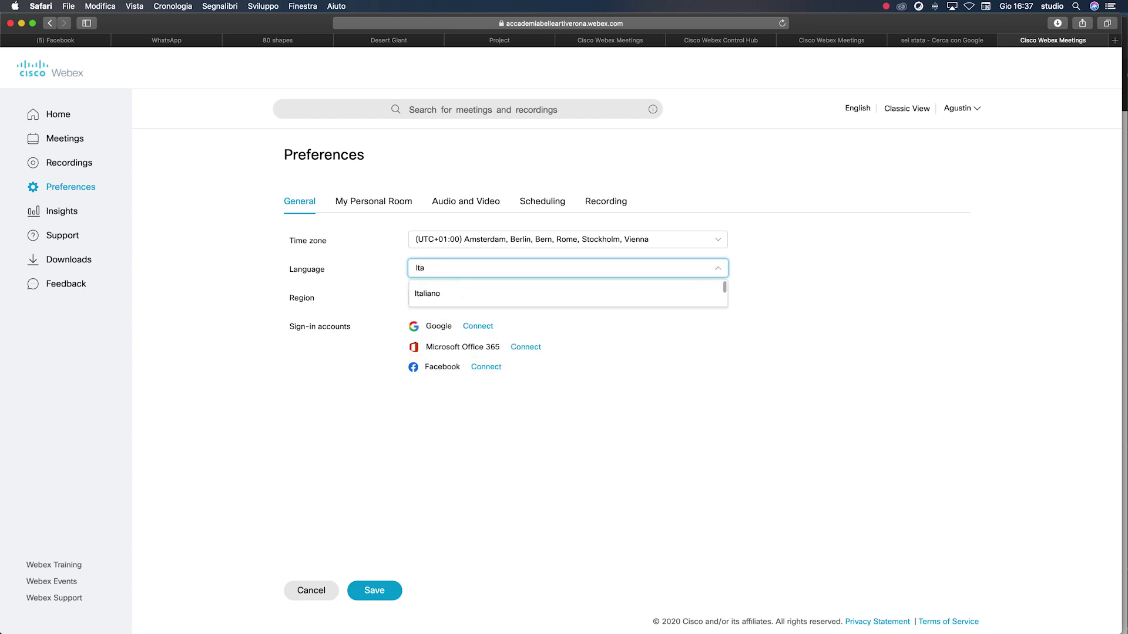
click(428, 293)
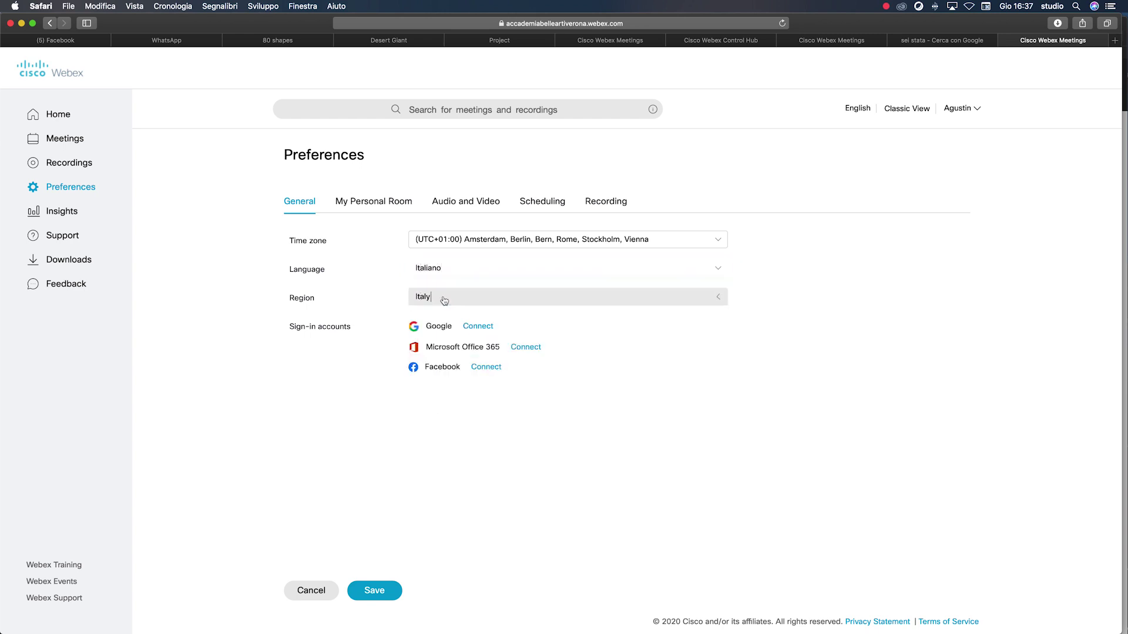
click(440, 297)
click(683, 379)
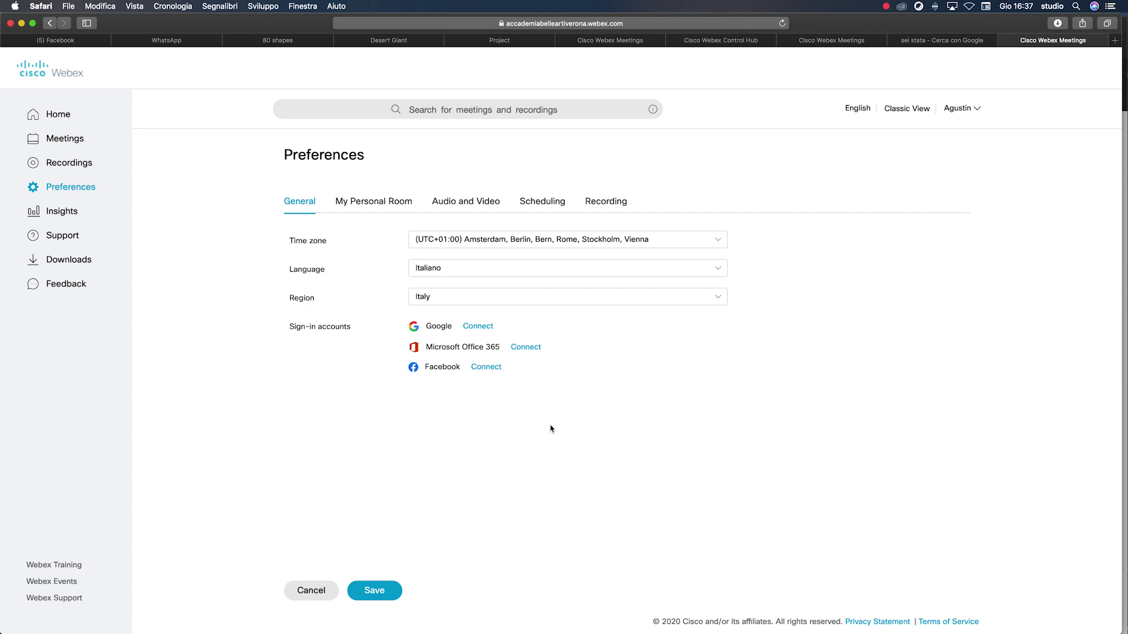
click(371, 593)
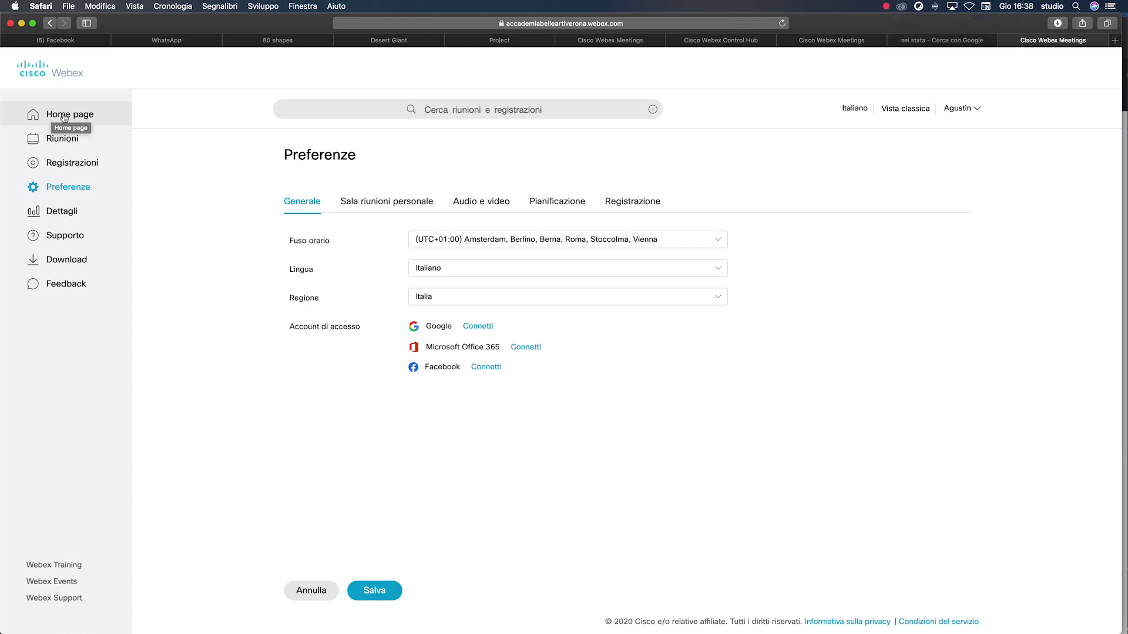
- Start scheduling a new meeting from the home page and set its topic to "Webdesign L1"
click(69, 118)
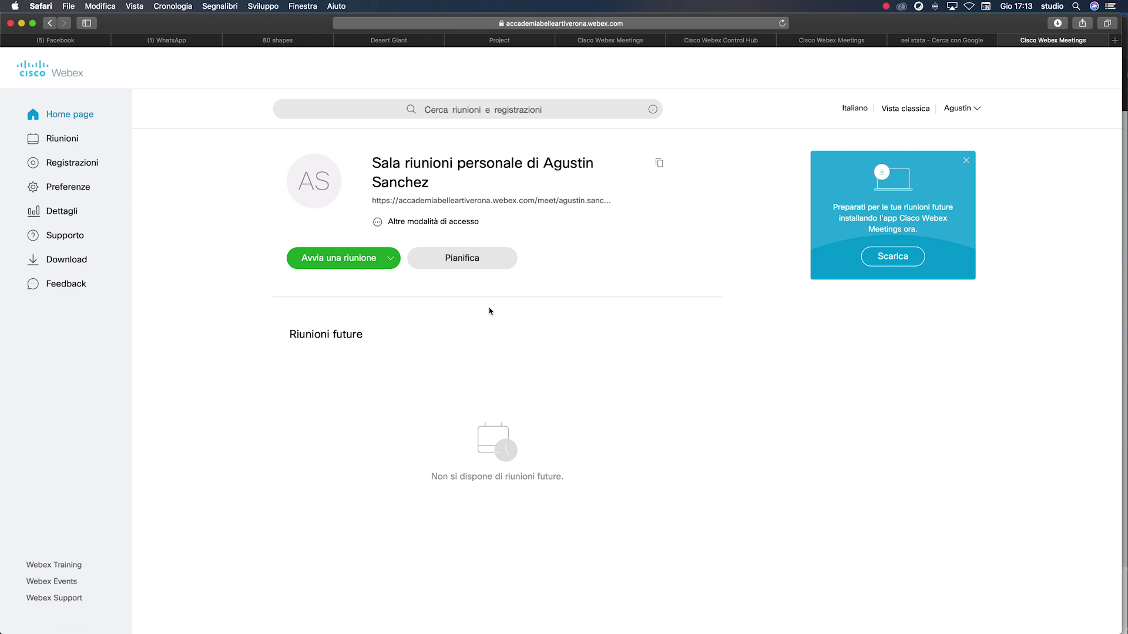
click(459, 265)
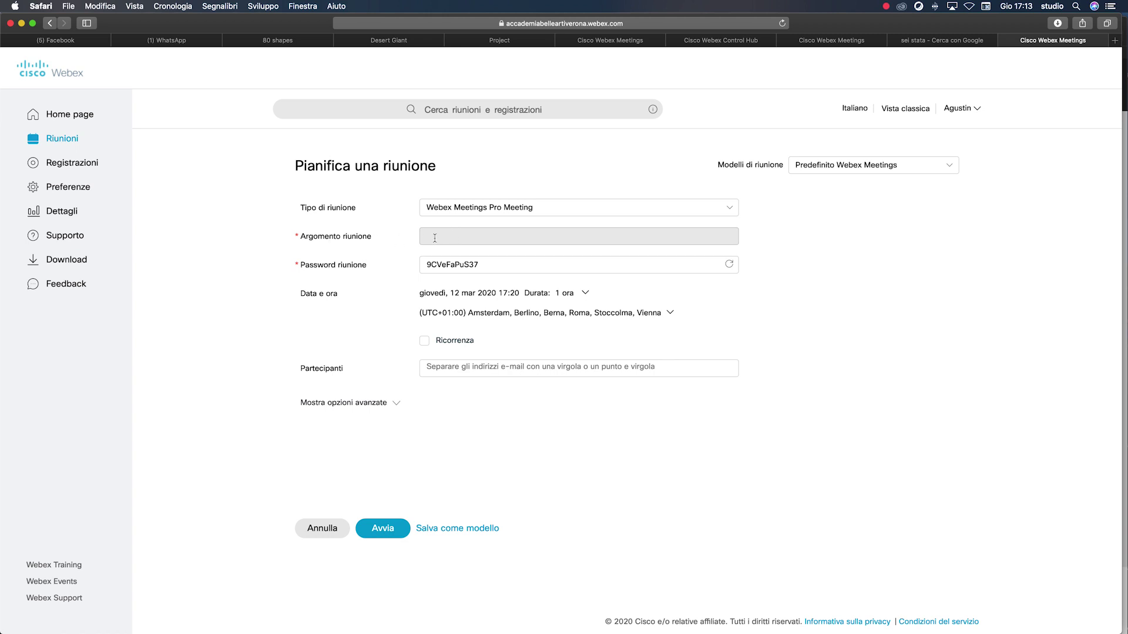
click(439, 237)
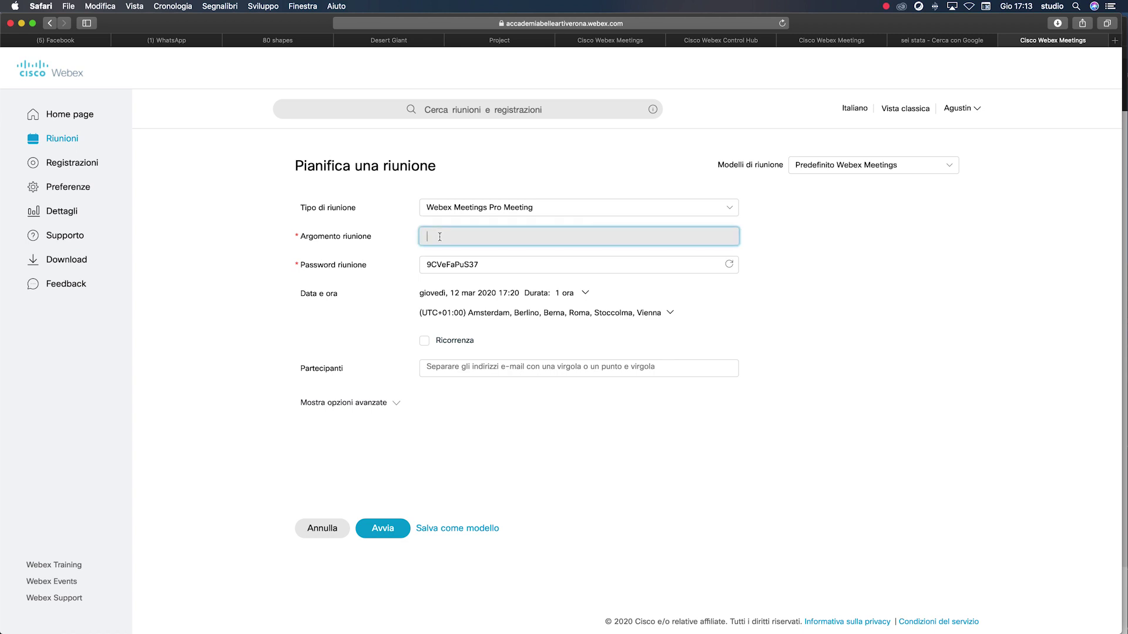
text(we)
text(bdesig)
text(n)
text( I1)
key(BackSpace)
key(BackSpace)
text(L1)
click(435, 236)
key(BackSpace)
text(W)
key(super+a)
click(435, 235)
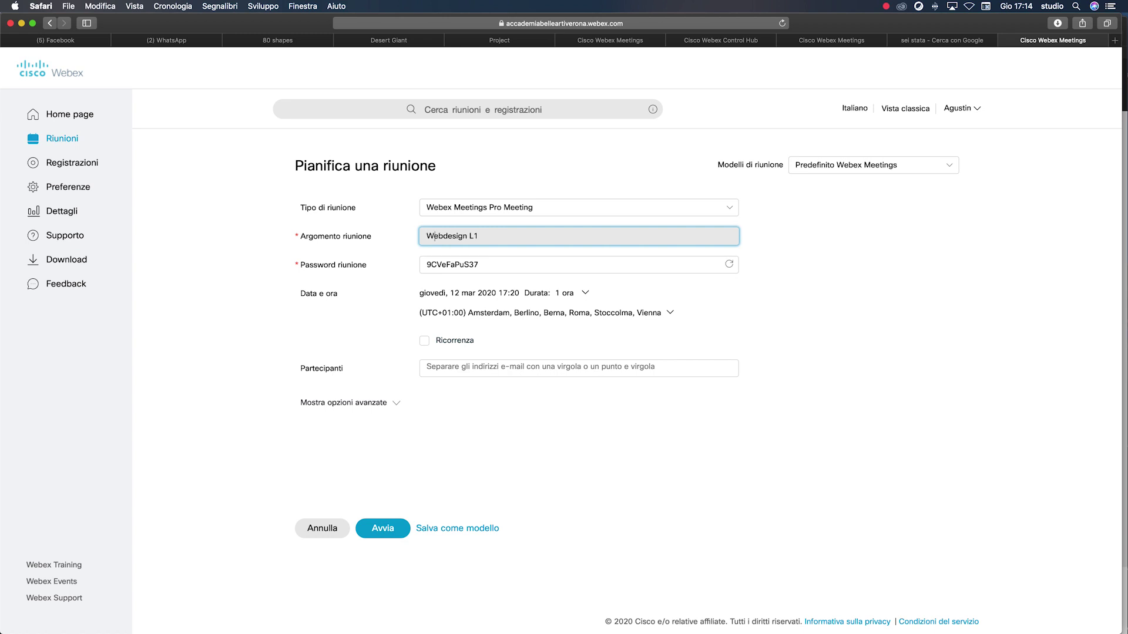
- Set the meeting's date and time to 20 March 2020 at 08:30, with a duration of 6 hours
click(441, 293)
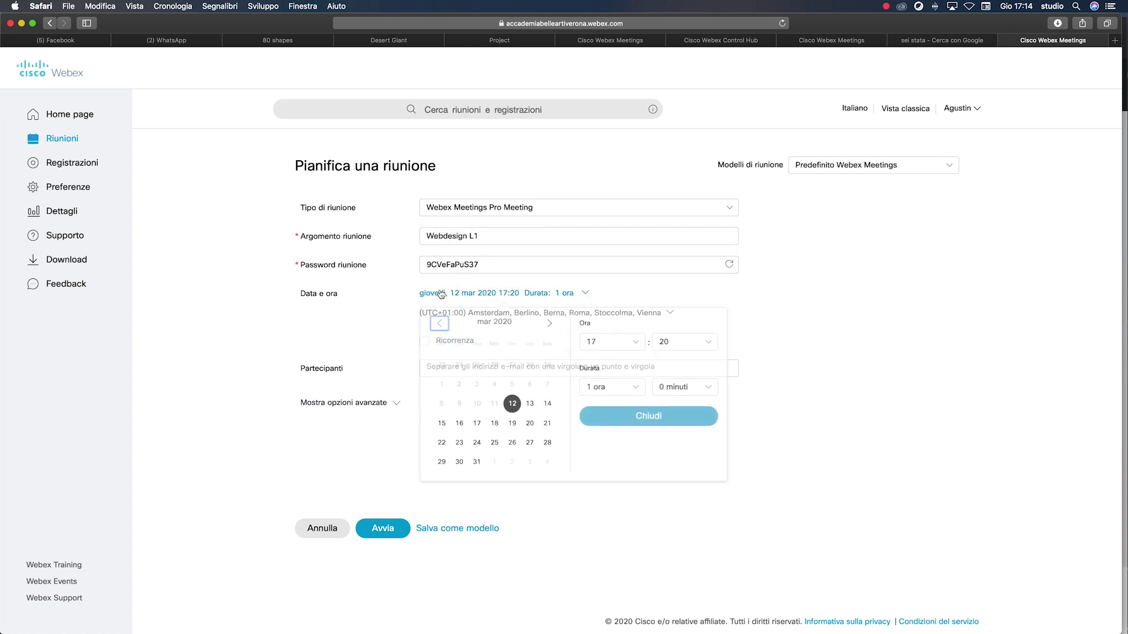
click(530, 425)
click(530, 424)
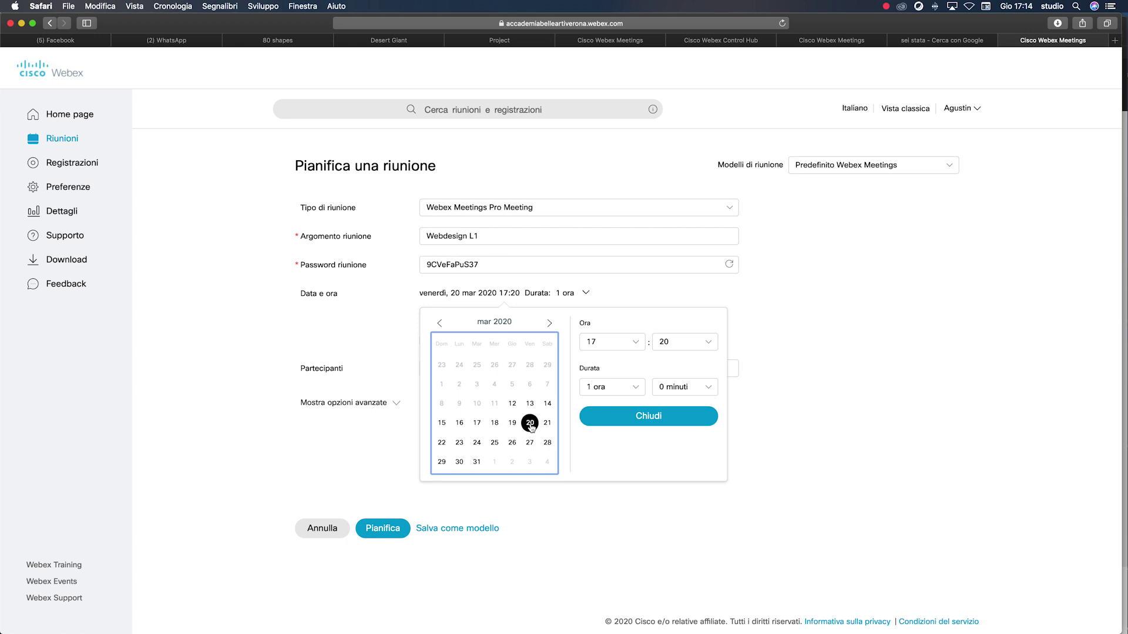
click(636, 346)
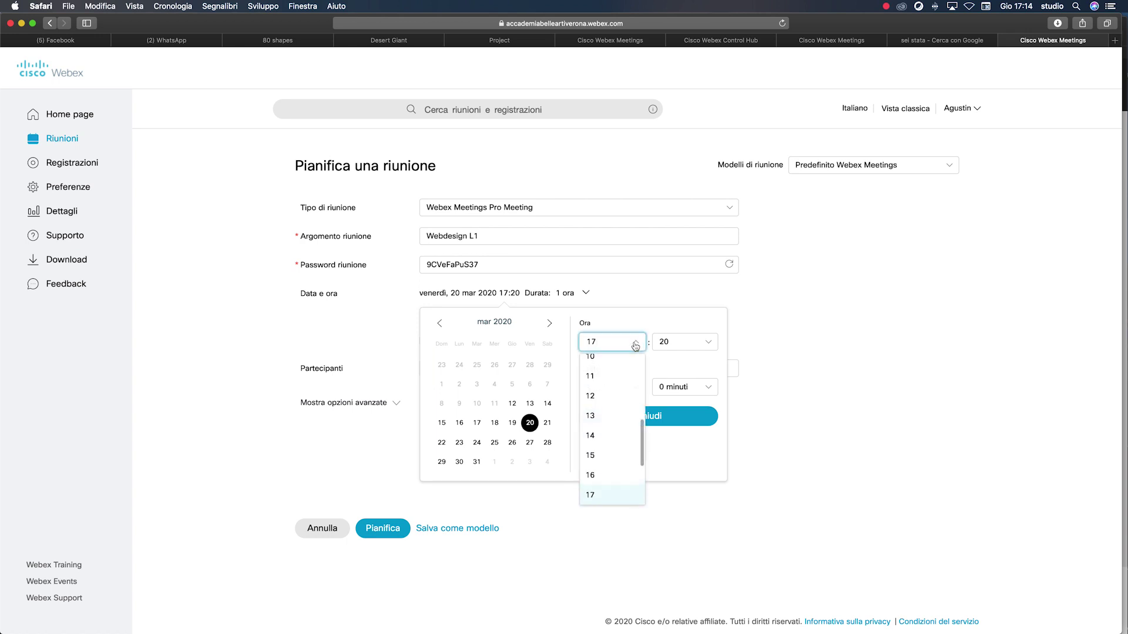
scroll(609, 434, up, 5)
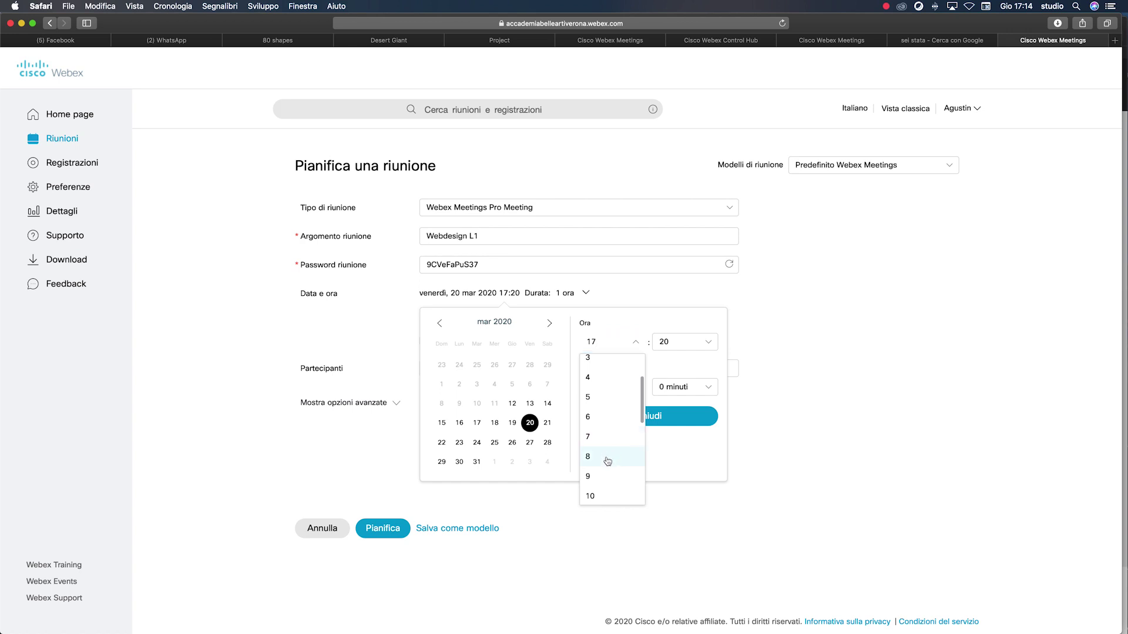
click(607, 457)
click(675, 342)
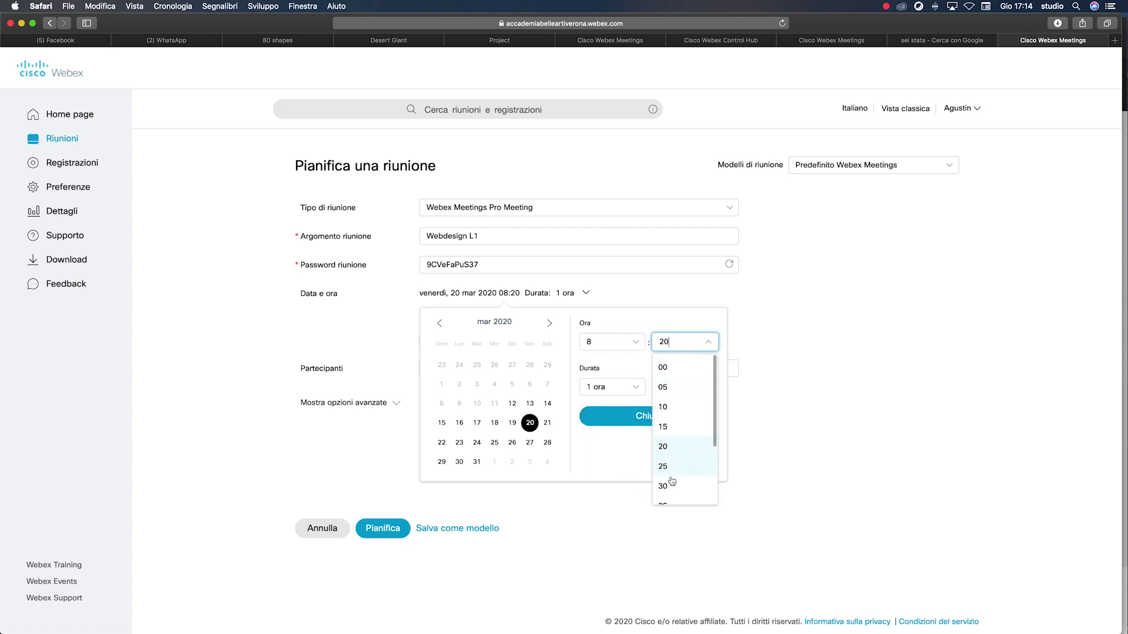
click(669, 485)
click(638, 388)
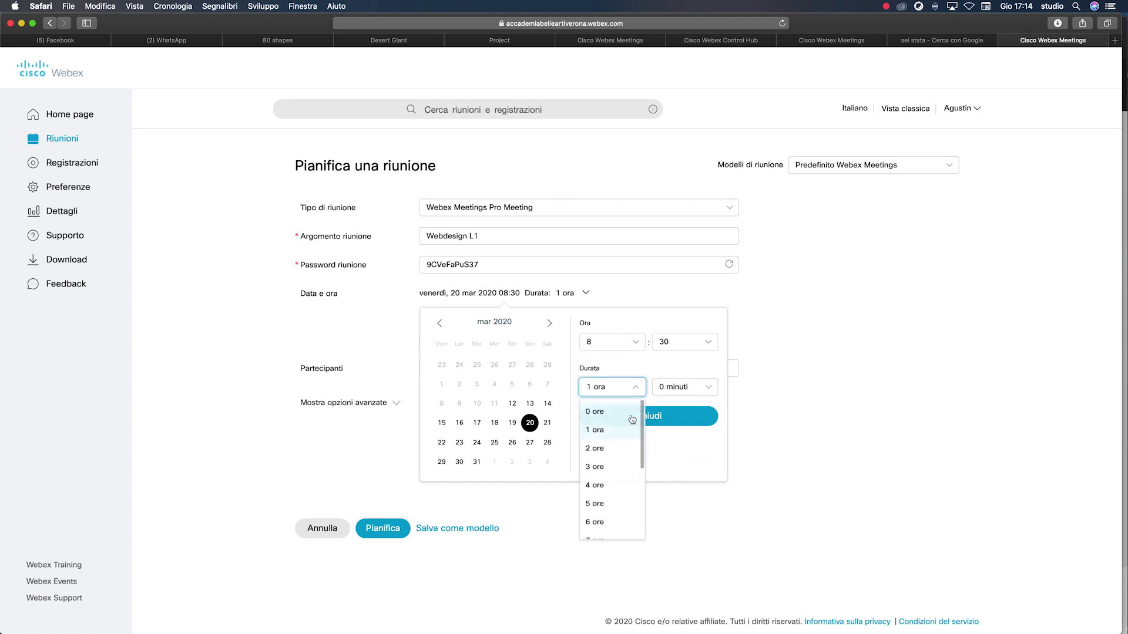
click(609, 530)
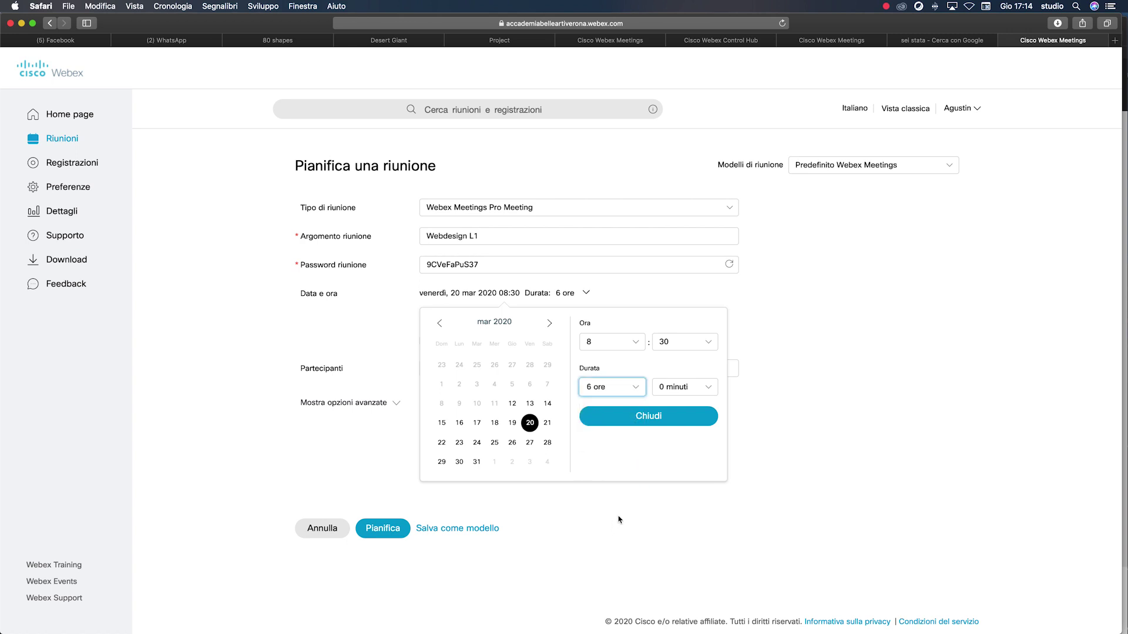
click(645, 418)
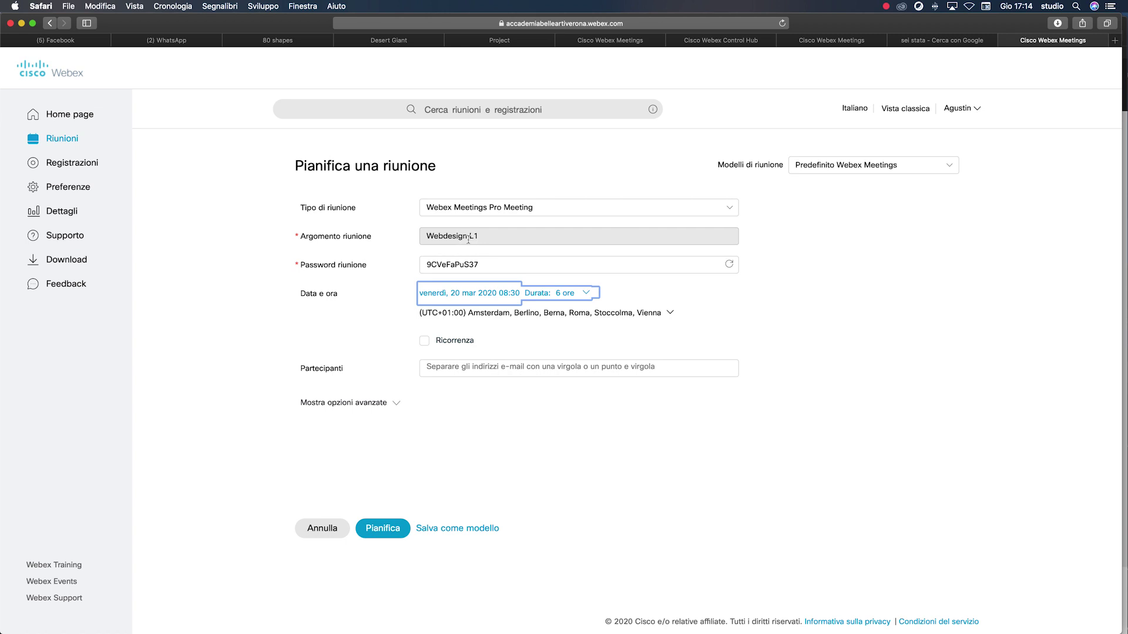
- Add the two participants' e-mail addresses from the clipboard and schedule the meeting
click(455, 368)
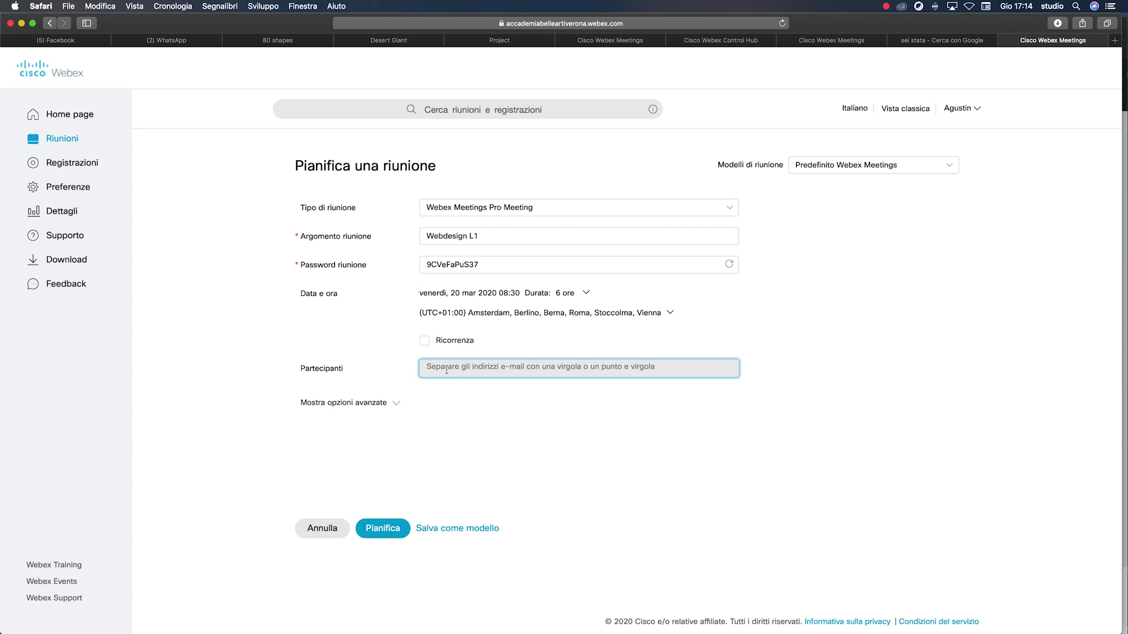
key(super+v)
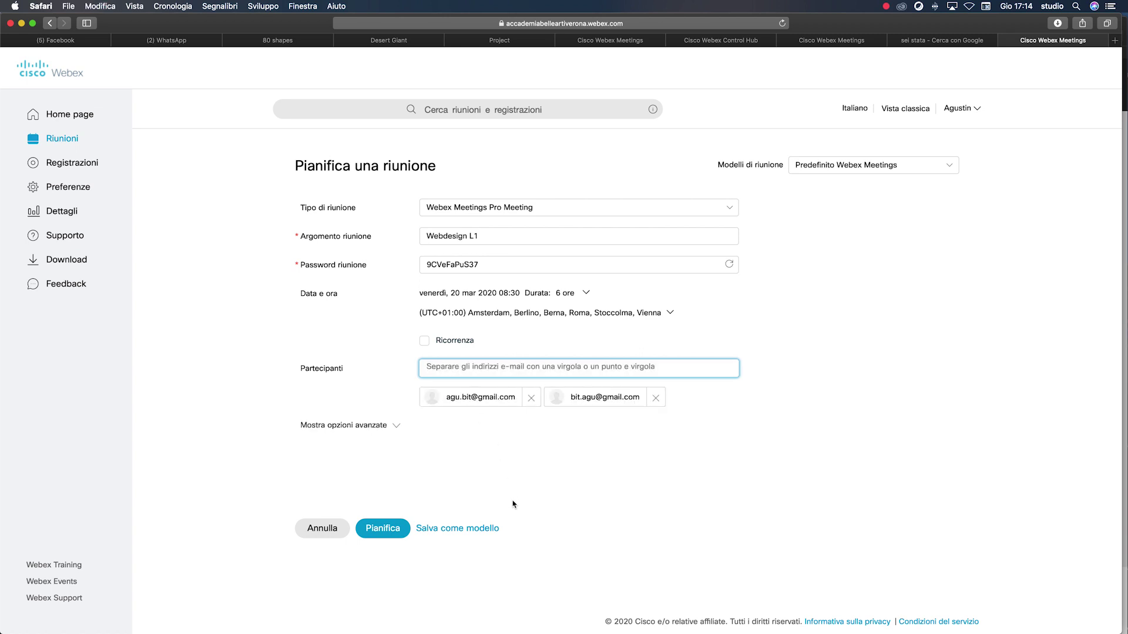
click(380, 536)
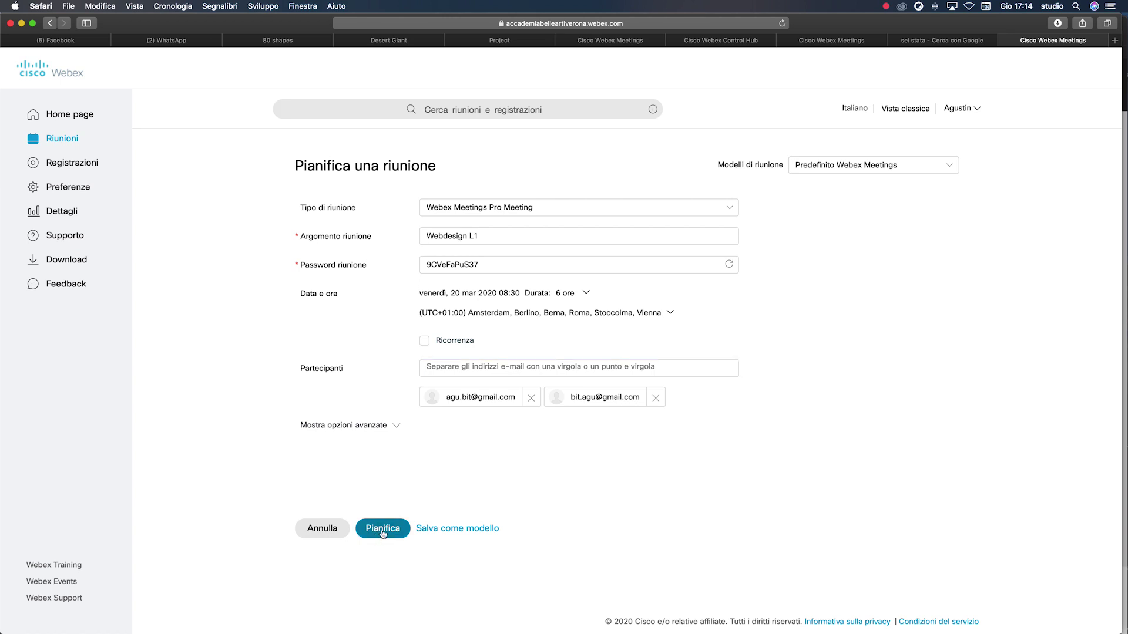
click(382, 530)
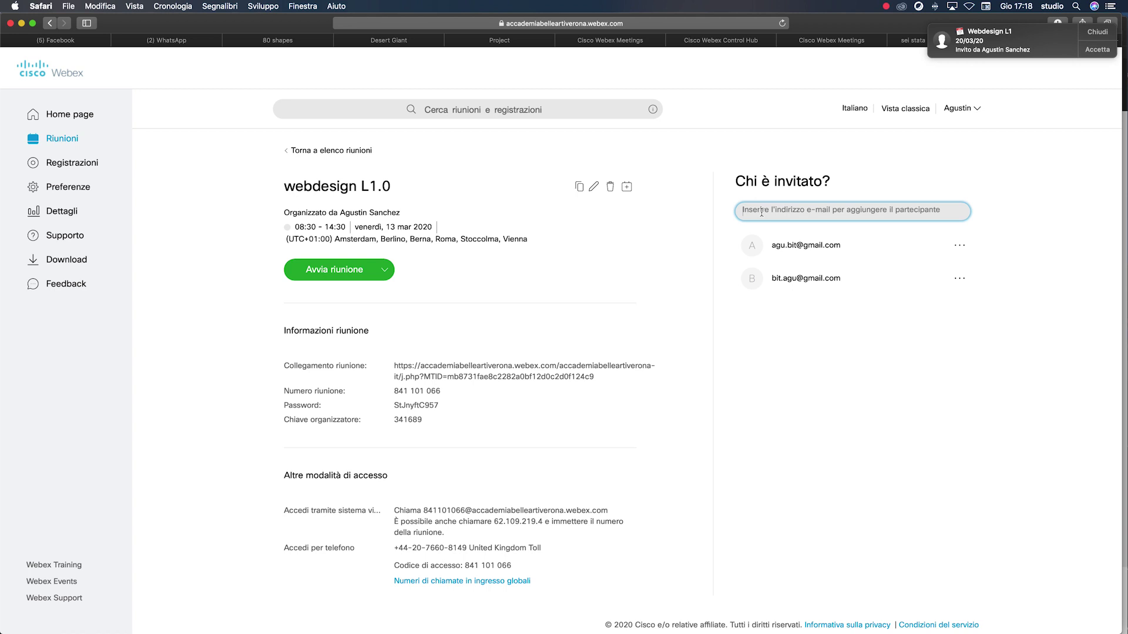
- Check the upcoming meetings on the home page and the personal recordings list, and return to the home page
click(81, 113)
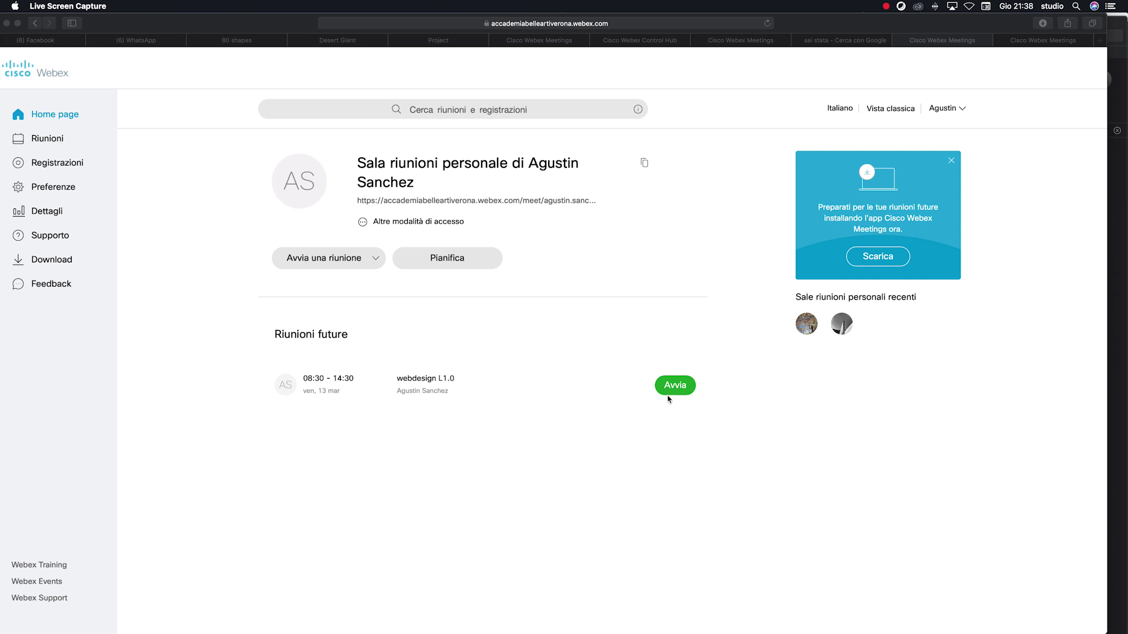
click(65, 166)
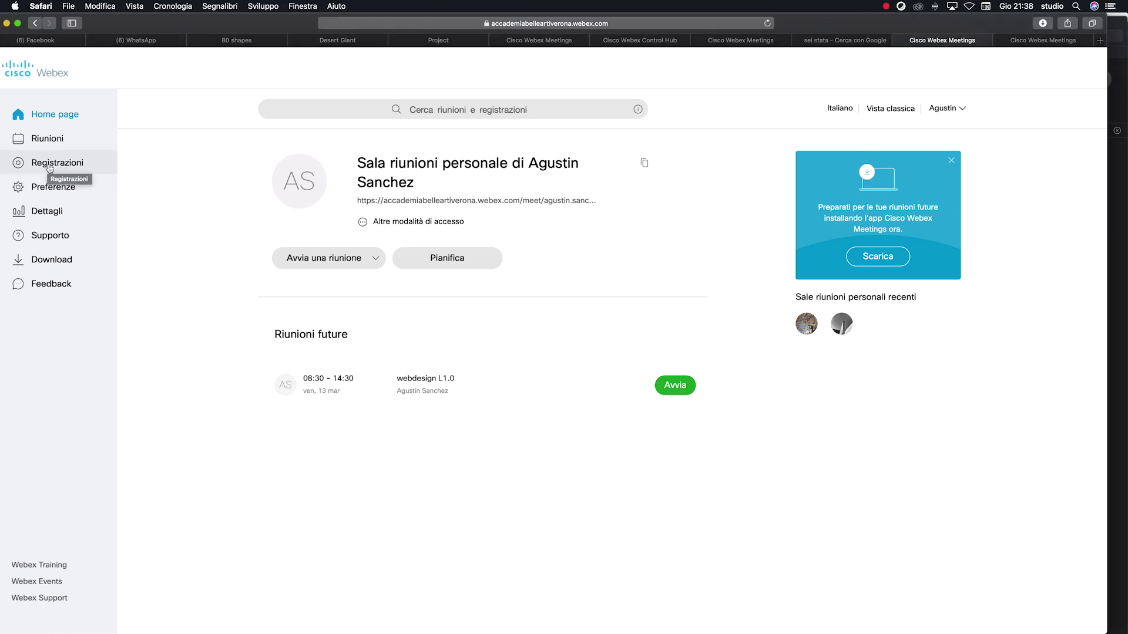
click(50, 169)
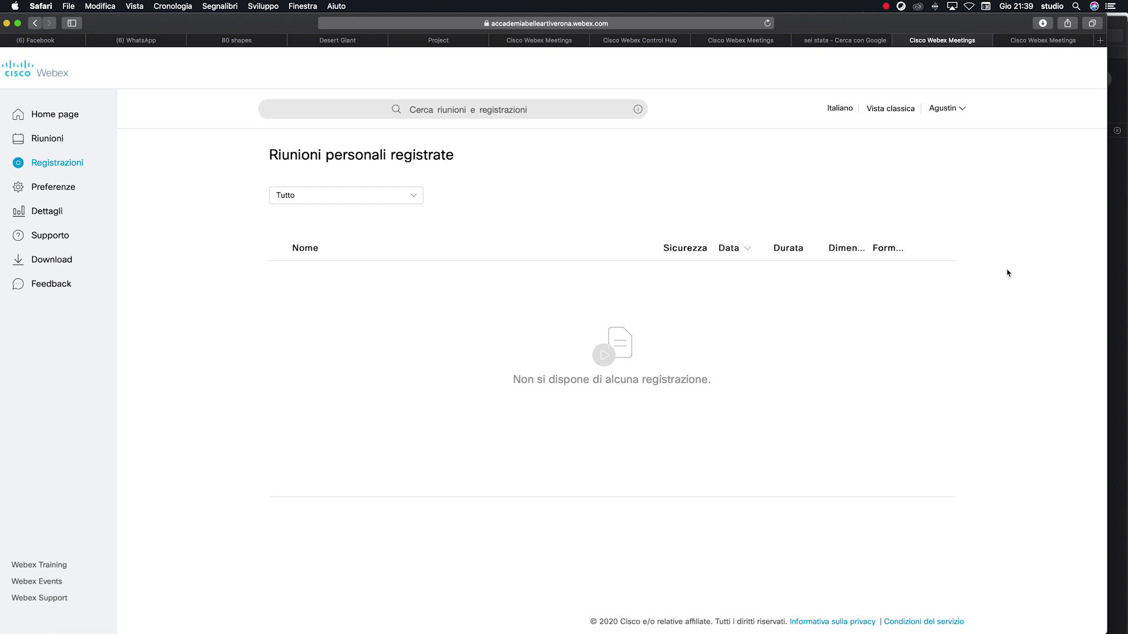
click(52, 113)
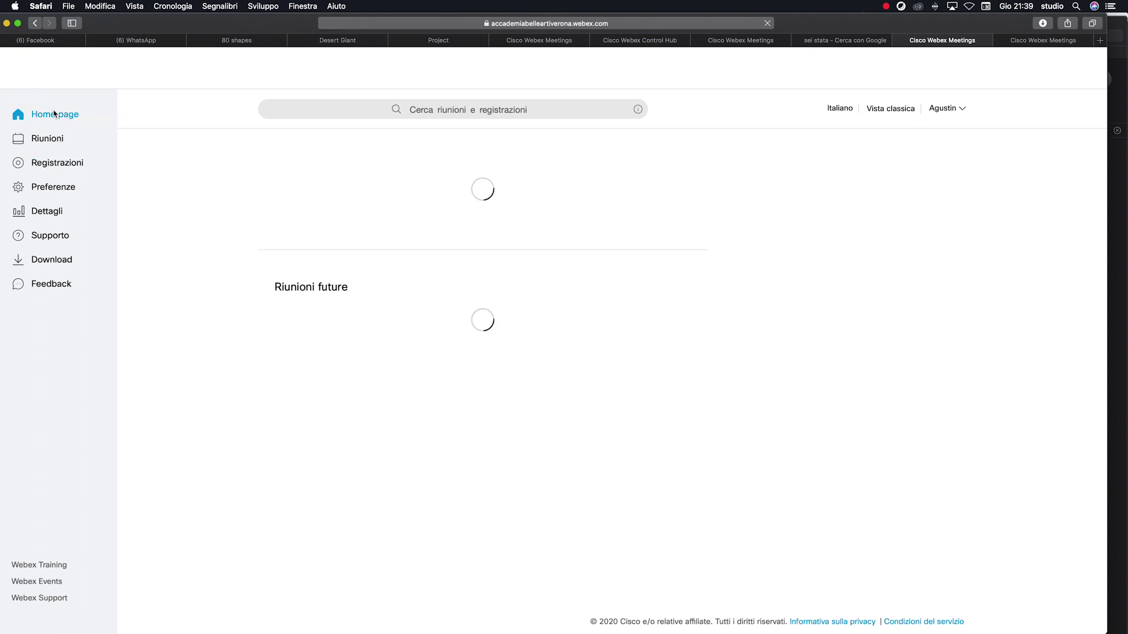